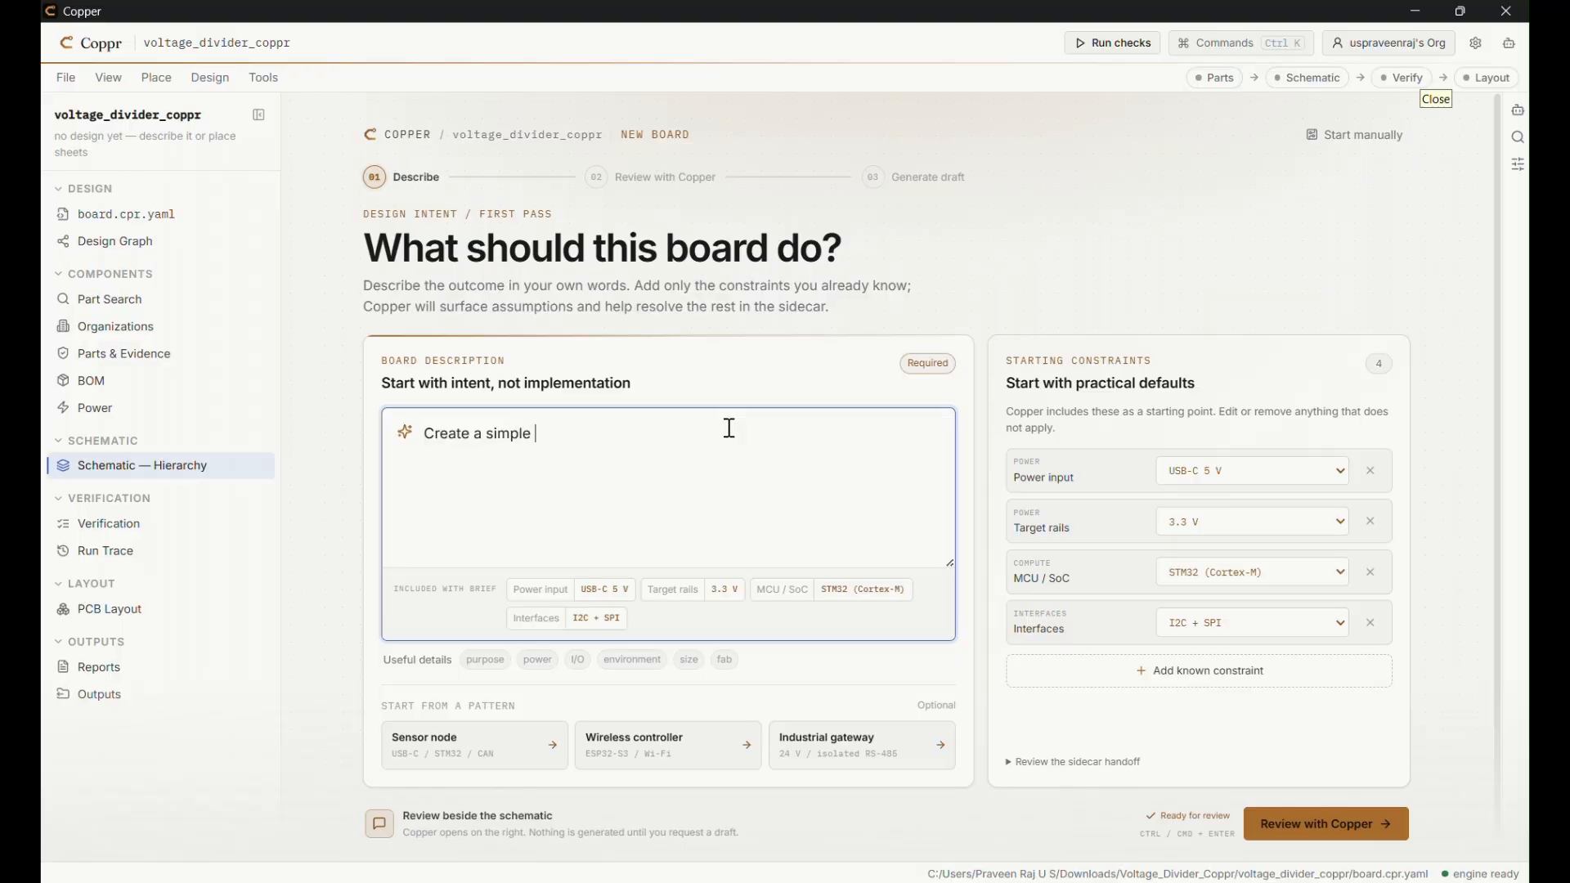
Step: Describe a simple 20*10mm 2-resistor voltage divider using Coppr Cloud parts, testpads, an eligible 2 pin input connector, test-point outputs, and only necessary questions
text(2 Resistor)
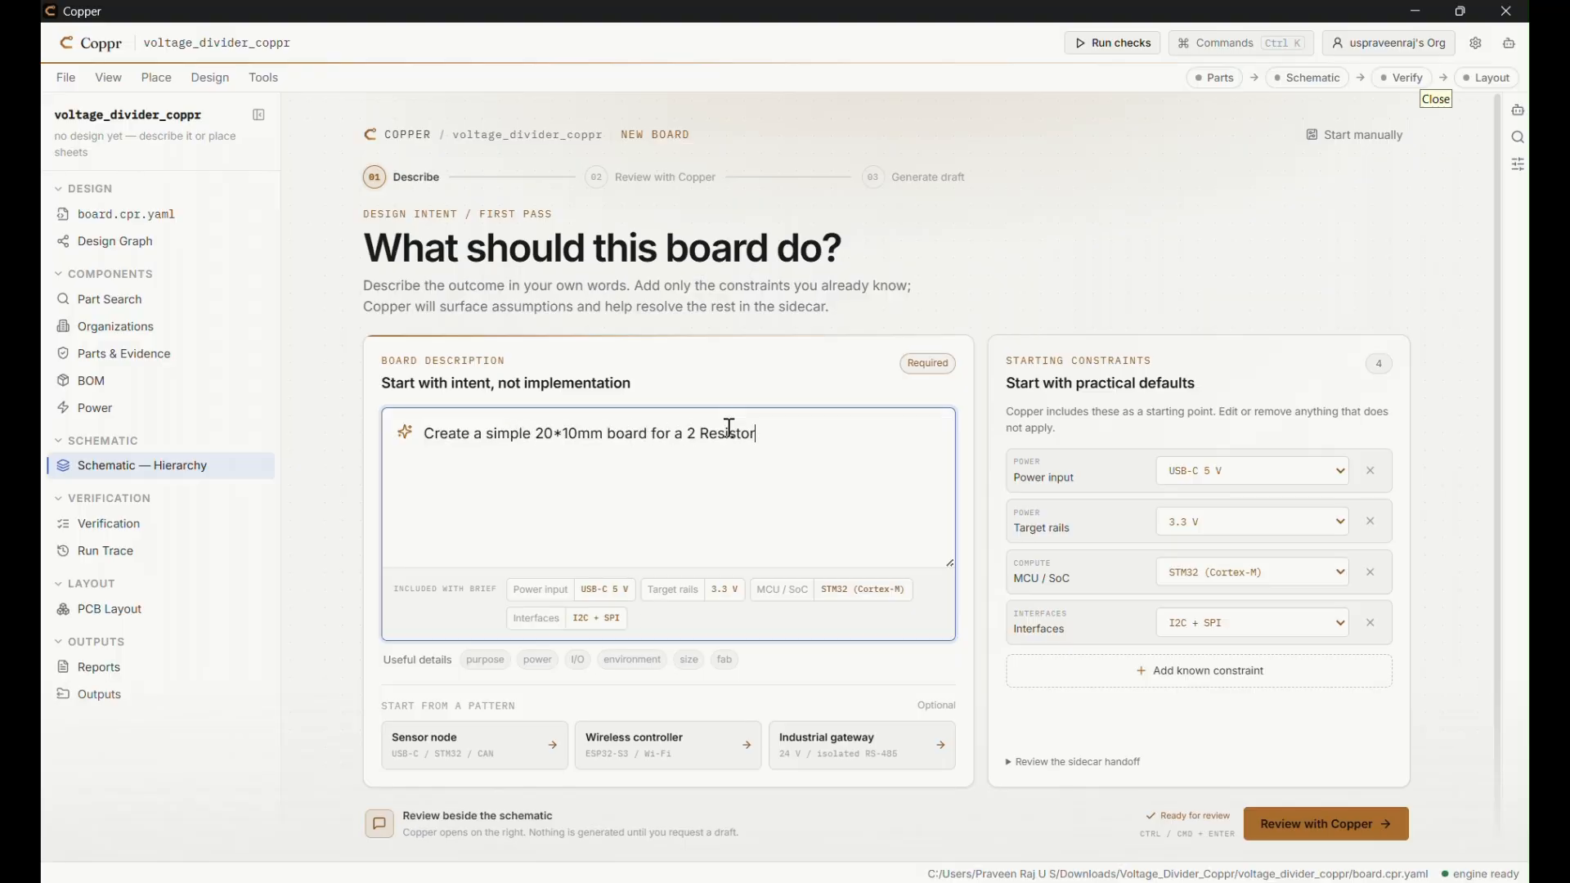
text( Voltage divider. Use the parts preferrably from Coppr Cloud)
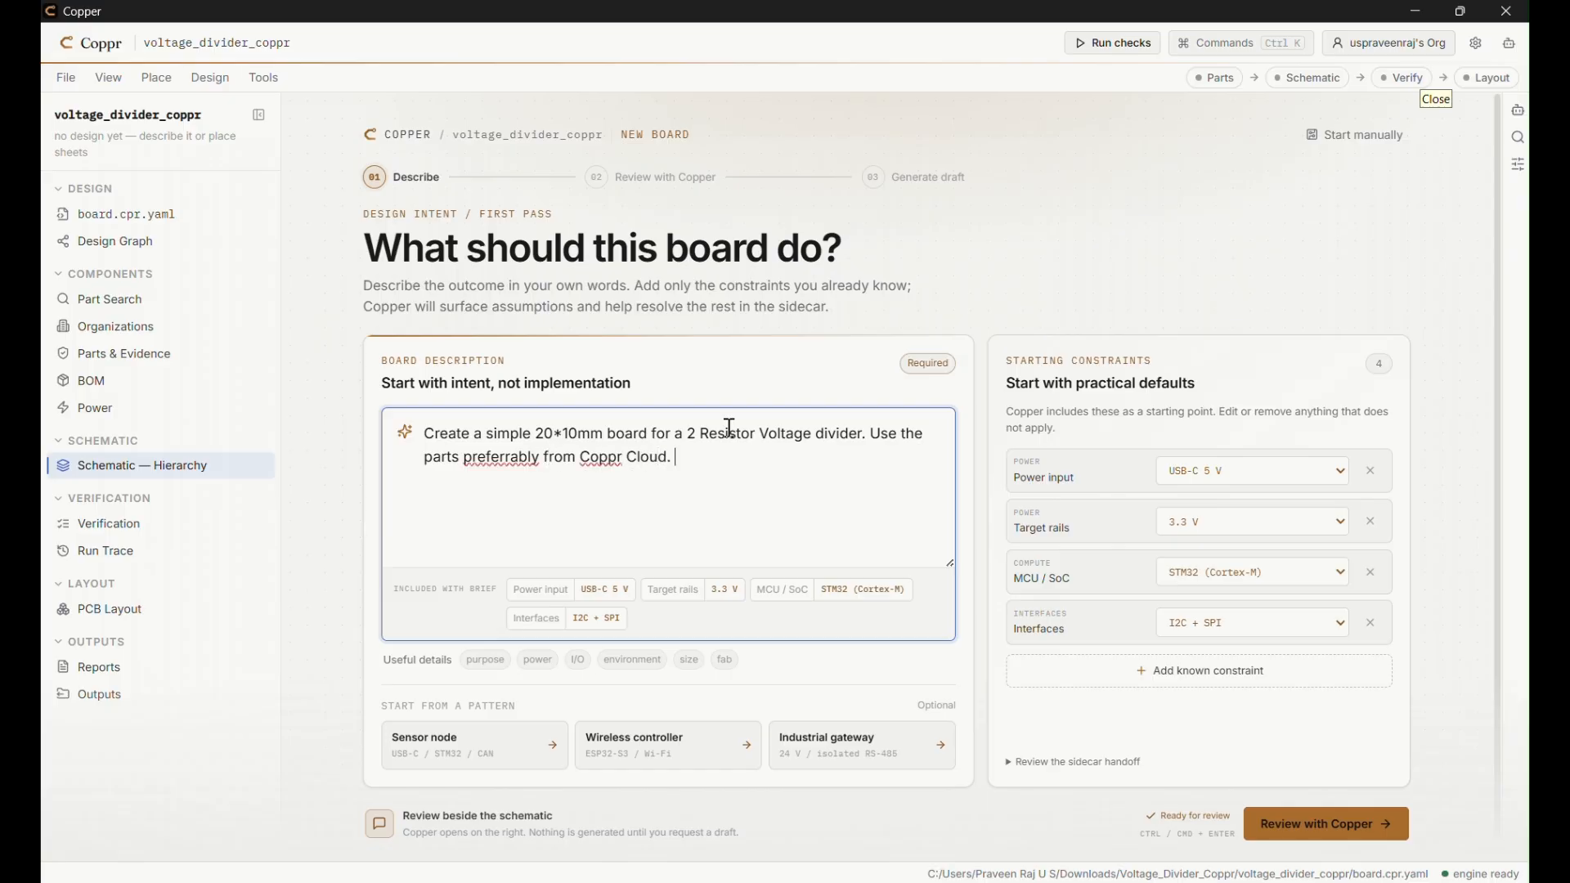
text(. Use testpads where neces)
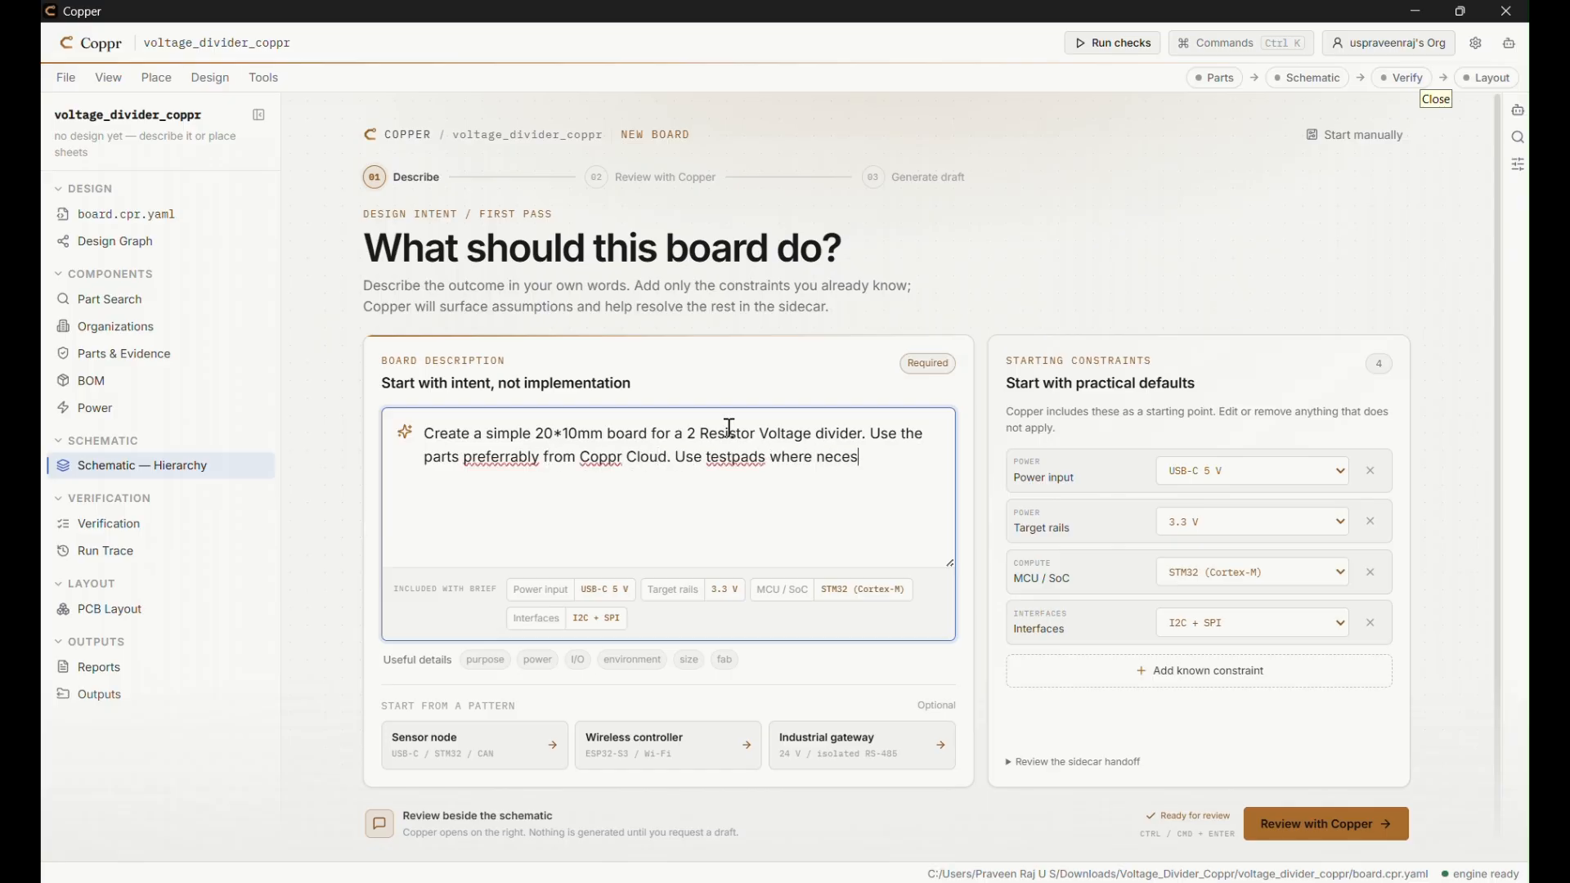
text(sary. Use an eligible 2 pin co)
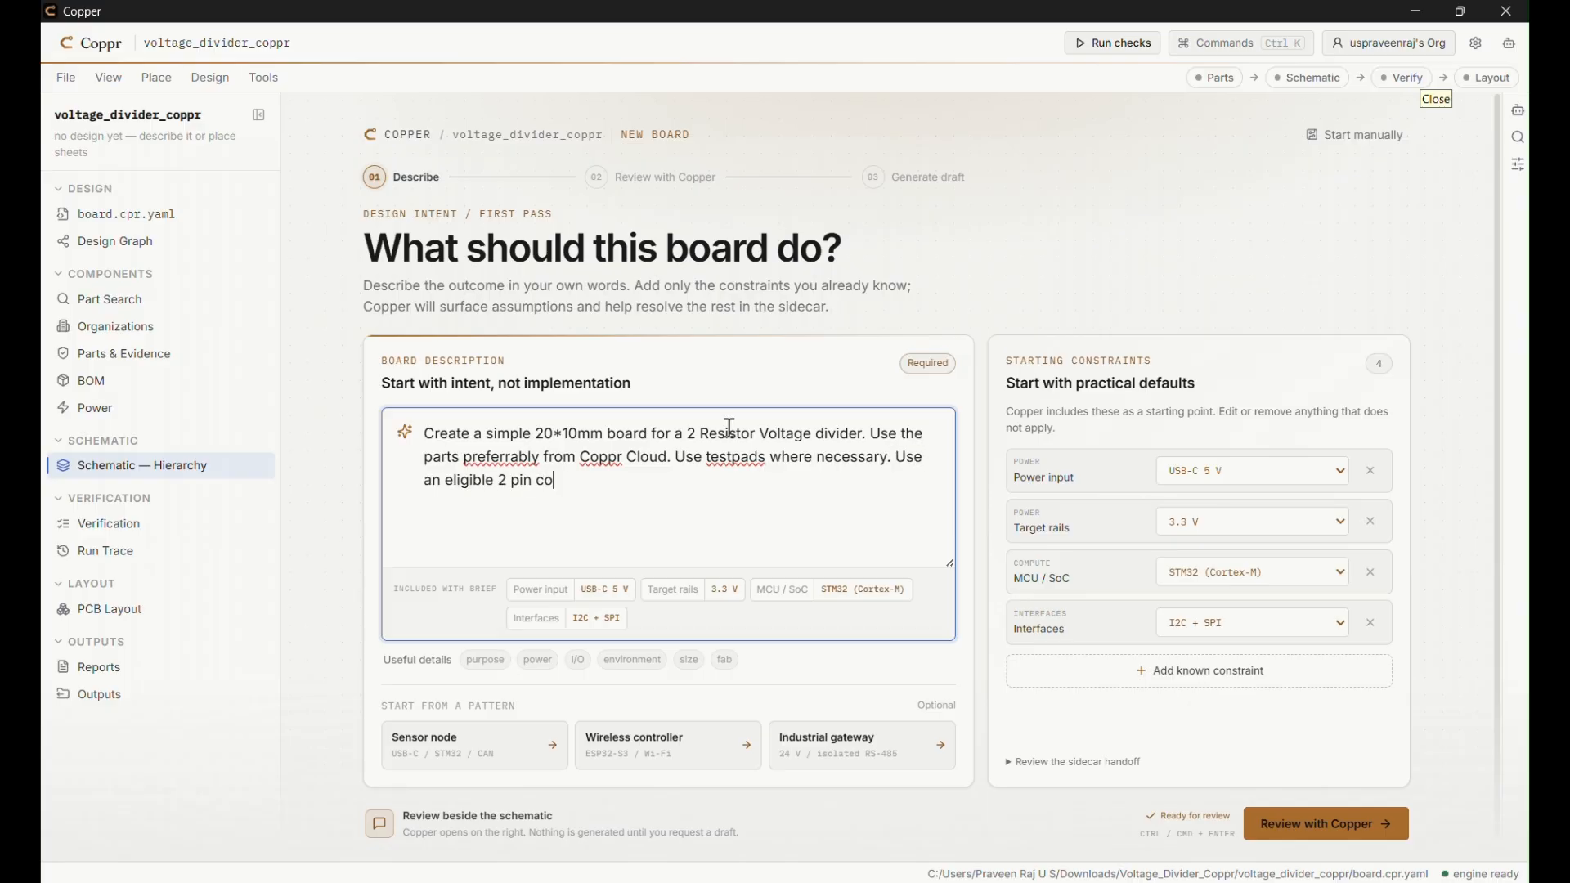
text(nnector for input and the output can simply be t)
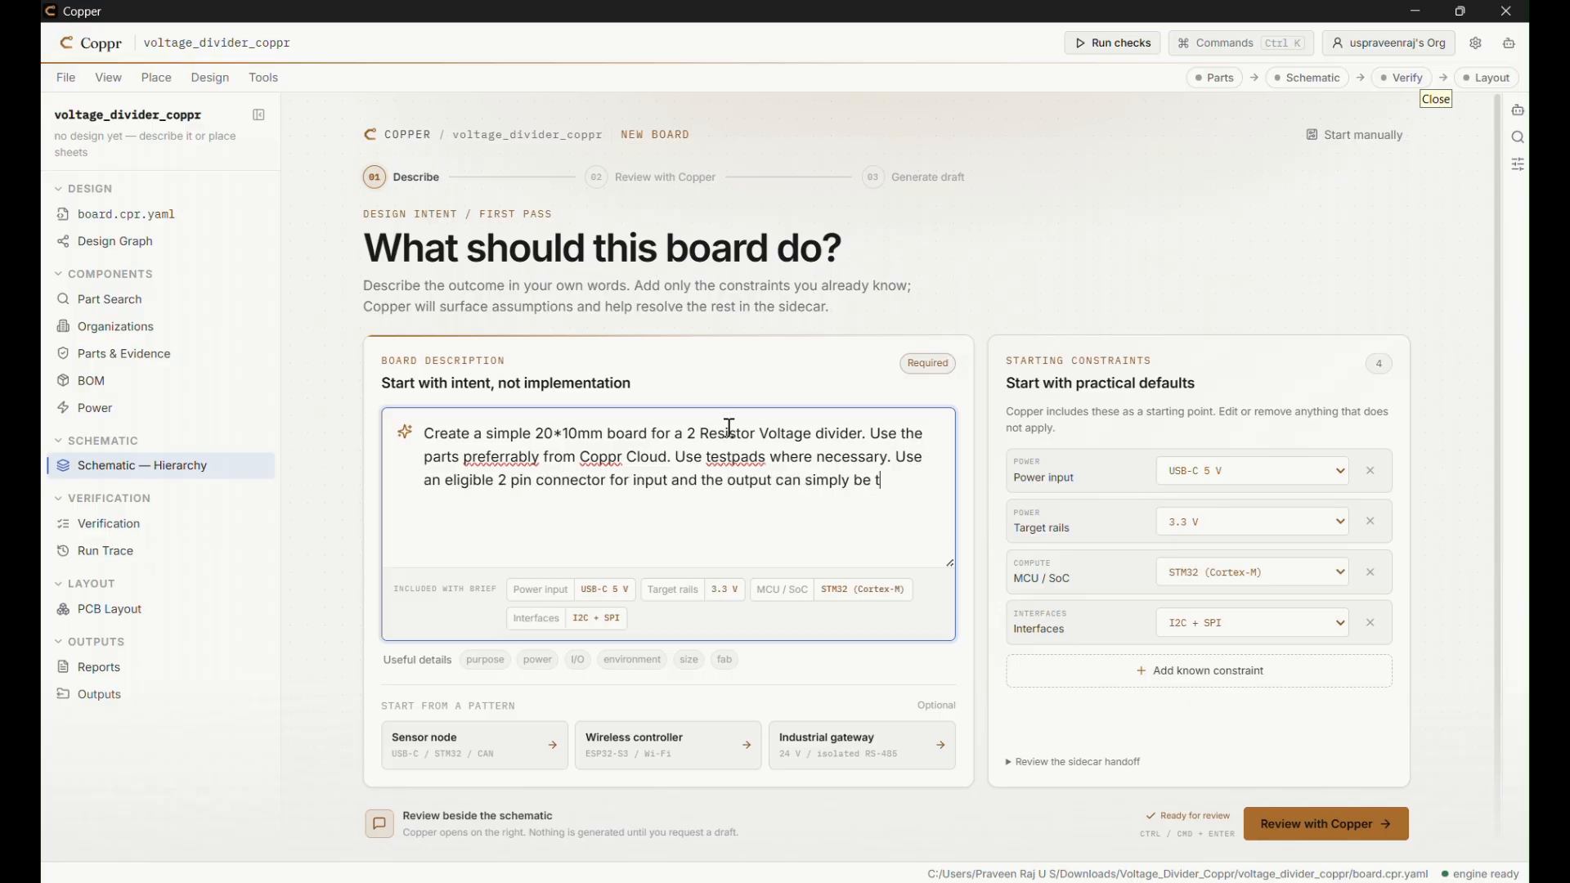
text(est points . This is a simple )
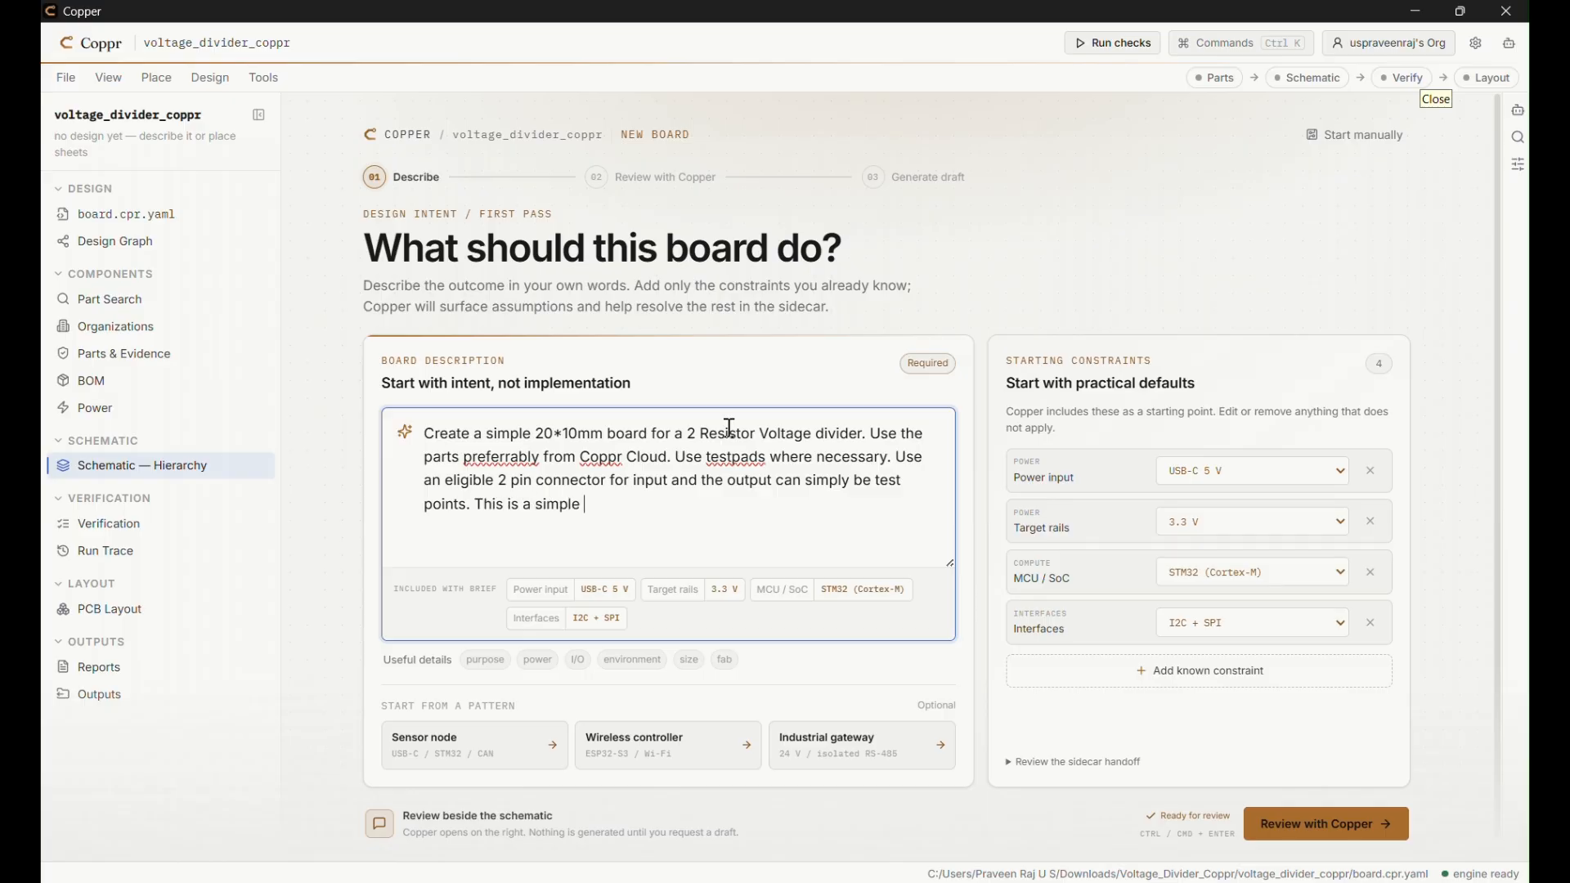
text(test circuit and don't ask much)
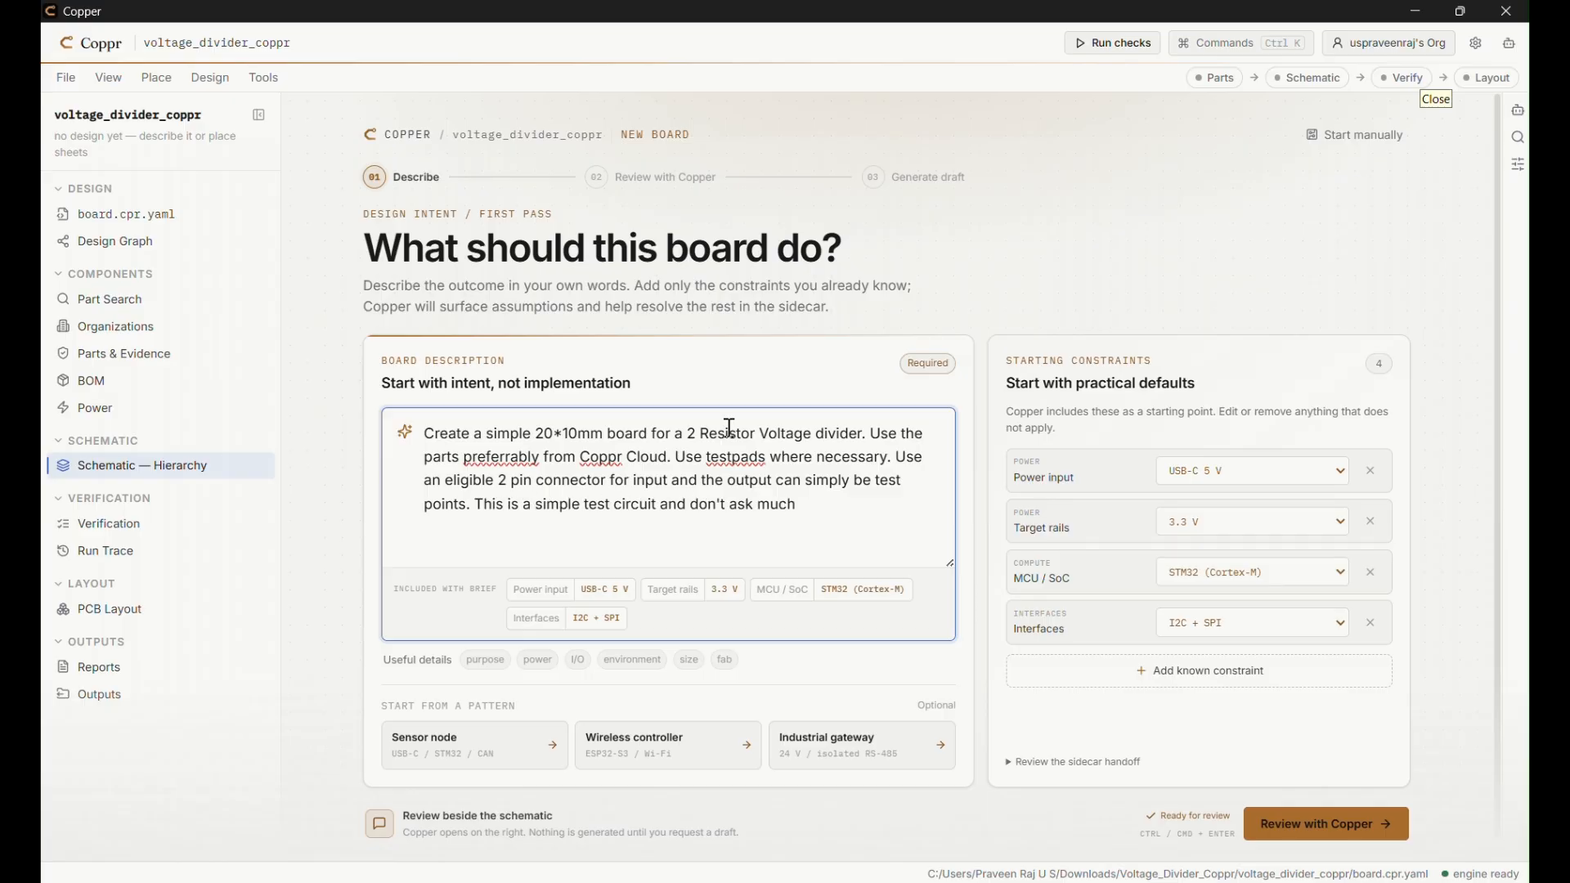
text( questions unless necessary)
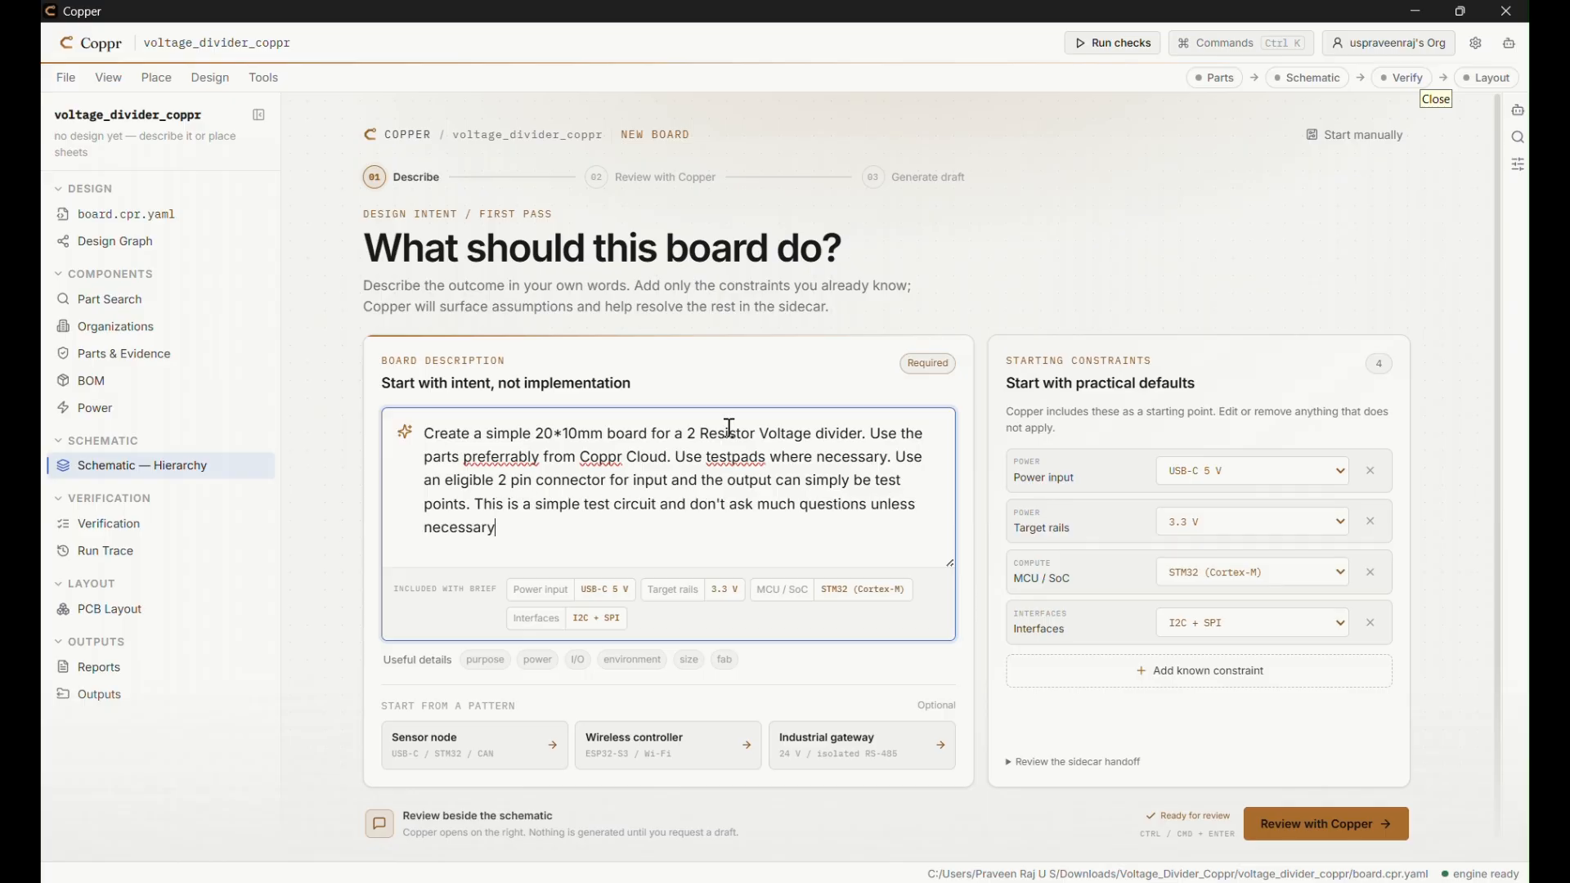
Step: Remove the power input, target rails, MCU / SoC and interfaces starting constraints without adding any new constraint
click(1370, 471)
click(1377, 472)
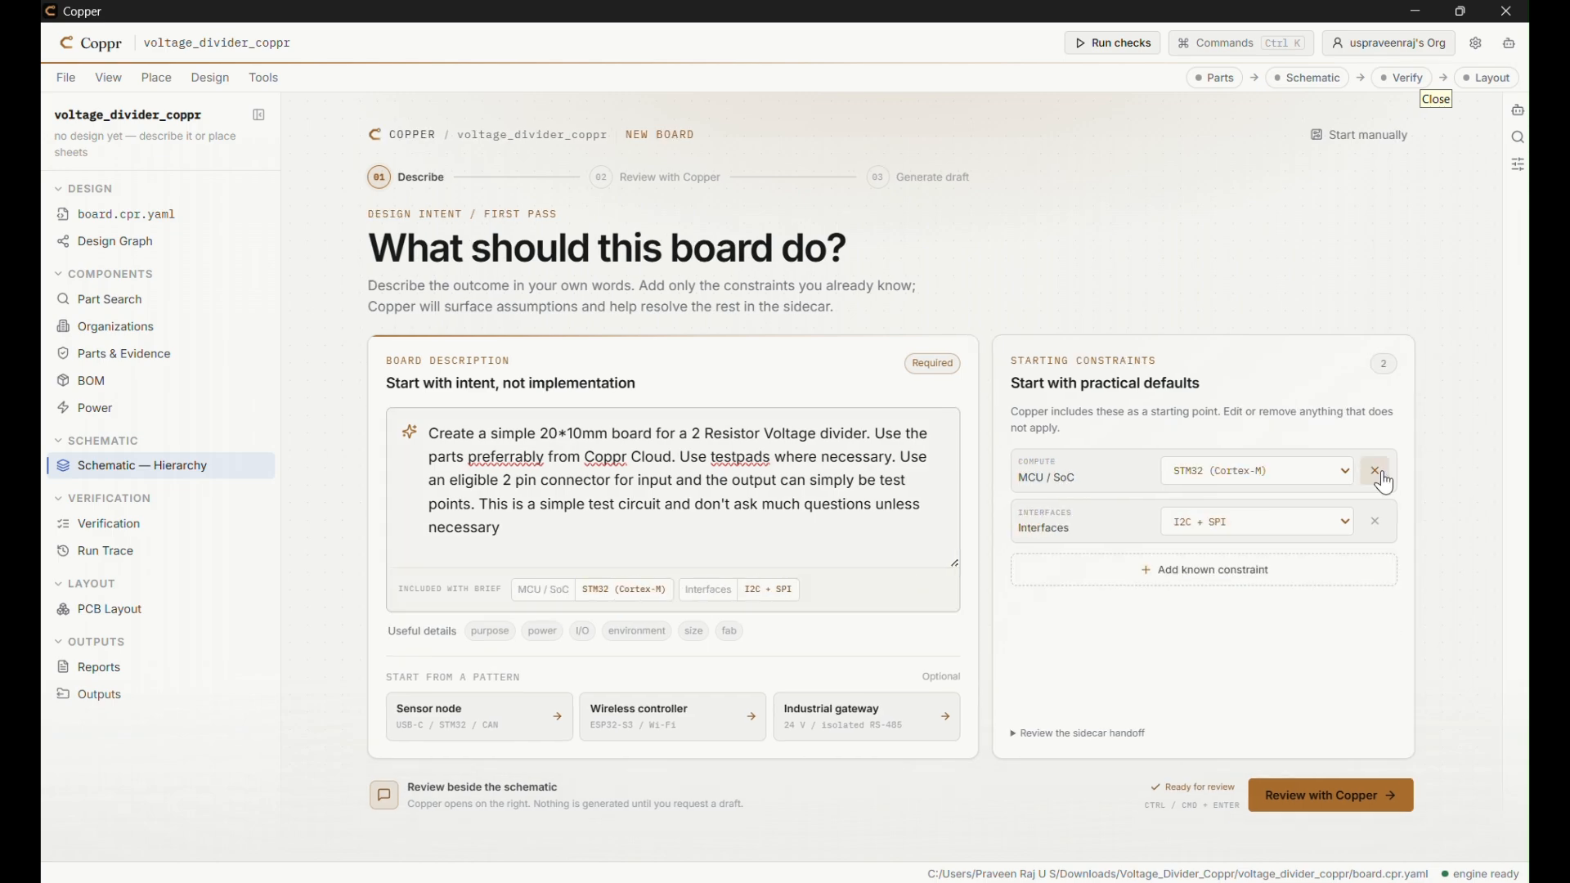
click(1376, 471)
click(1376, 471)
click(1245, 556)
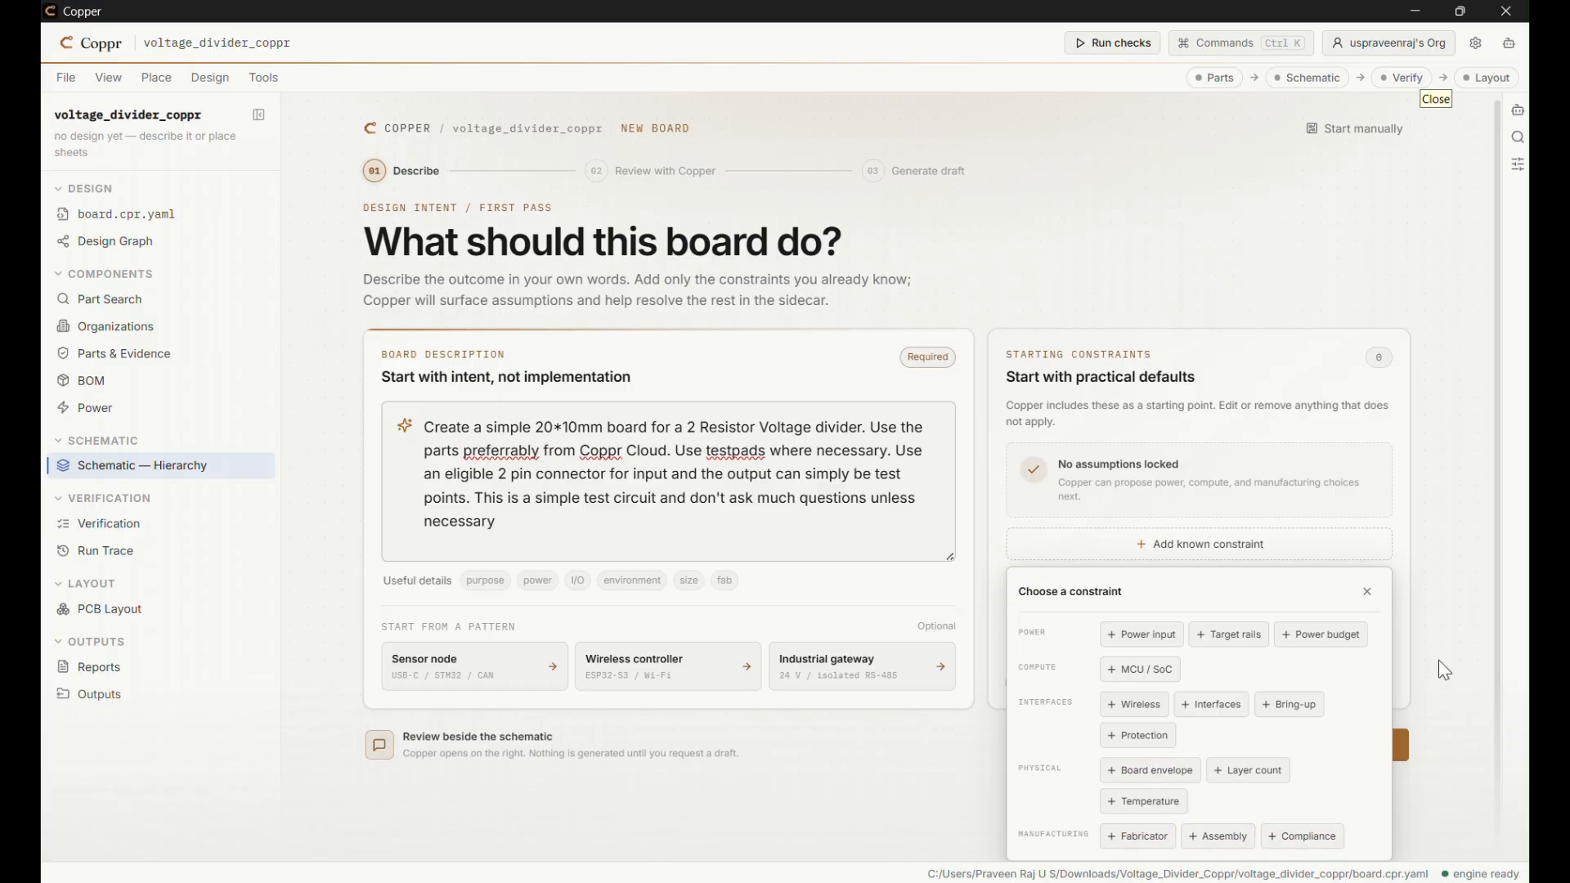
click(1367, 592)
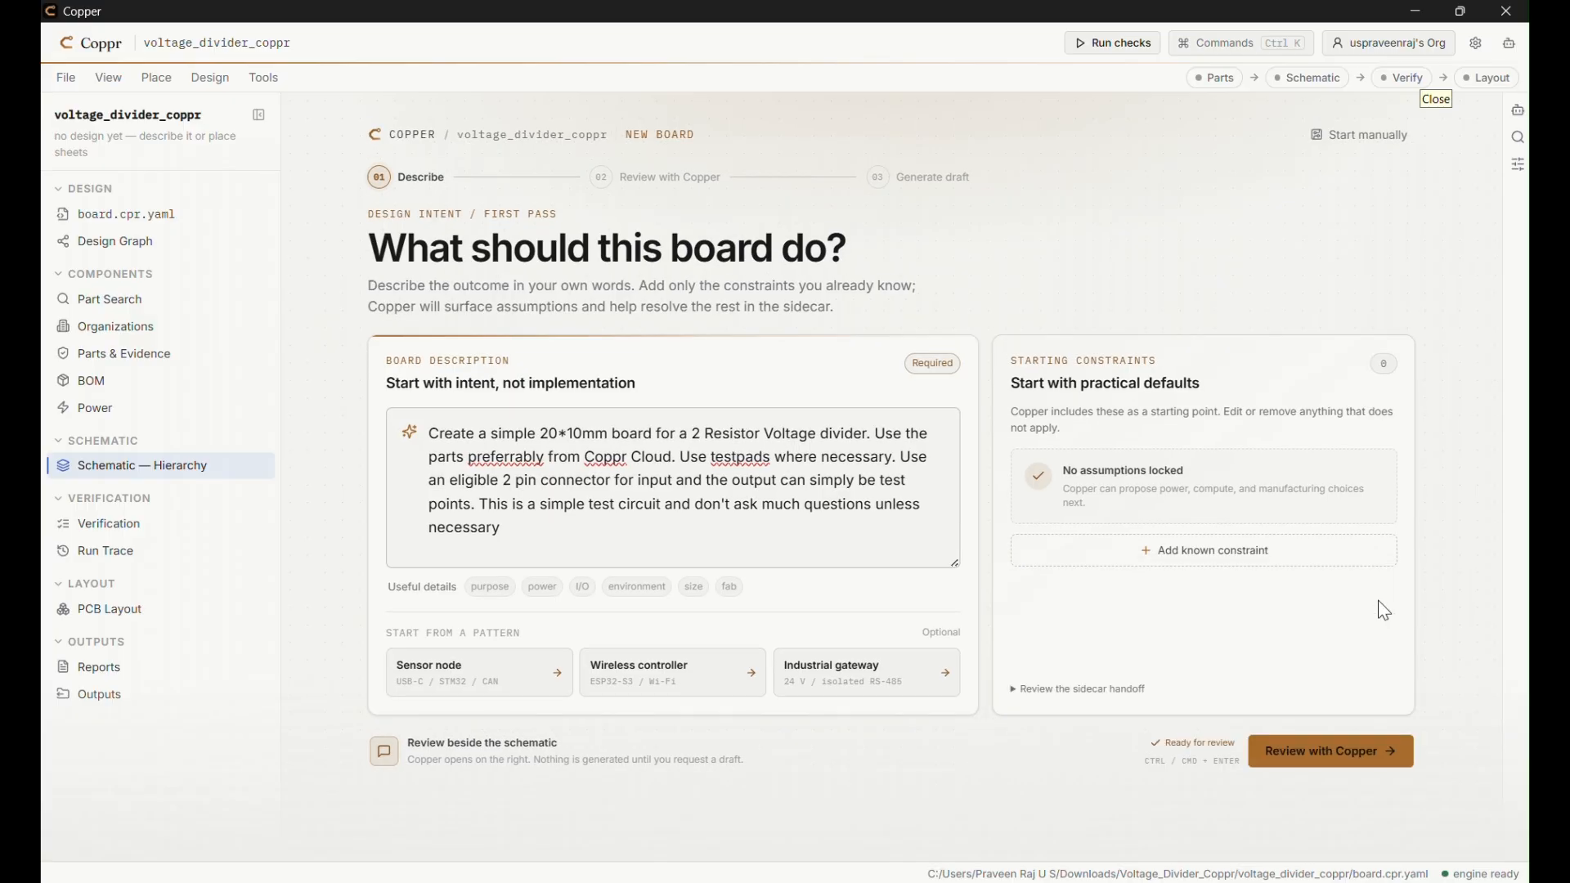
Step: Submit the brief for review with Copper and answer the division ratio question with equal resistor values for VOUT/VIN = 0.5
click(1371, 773)
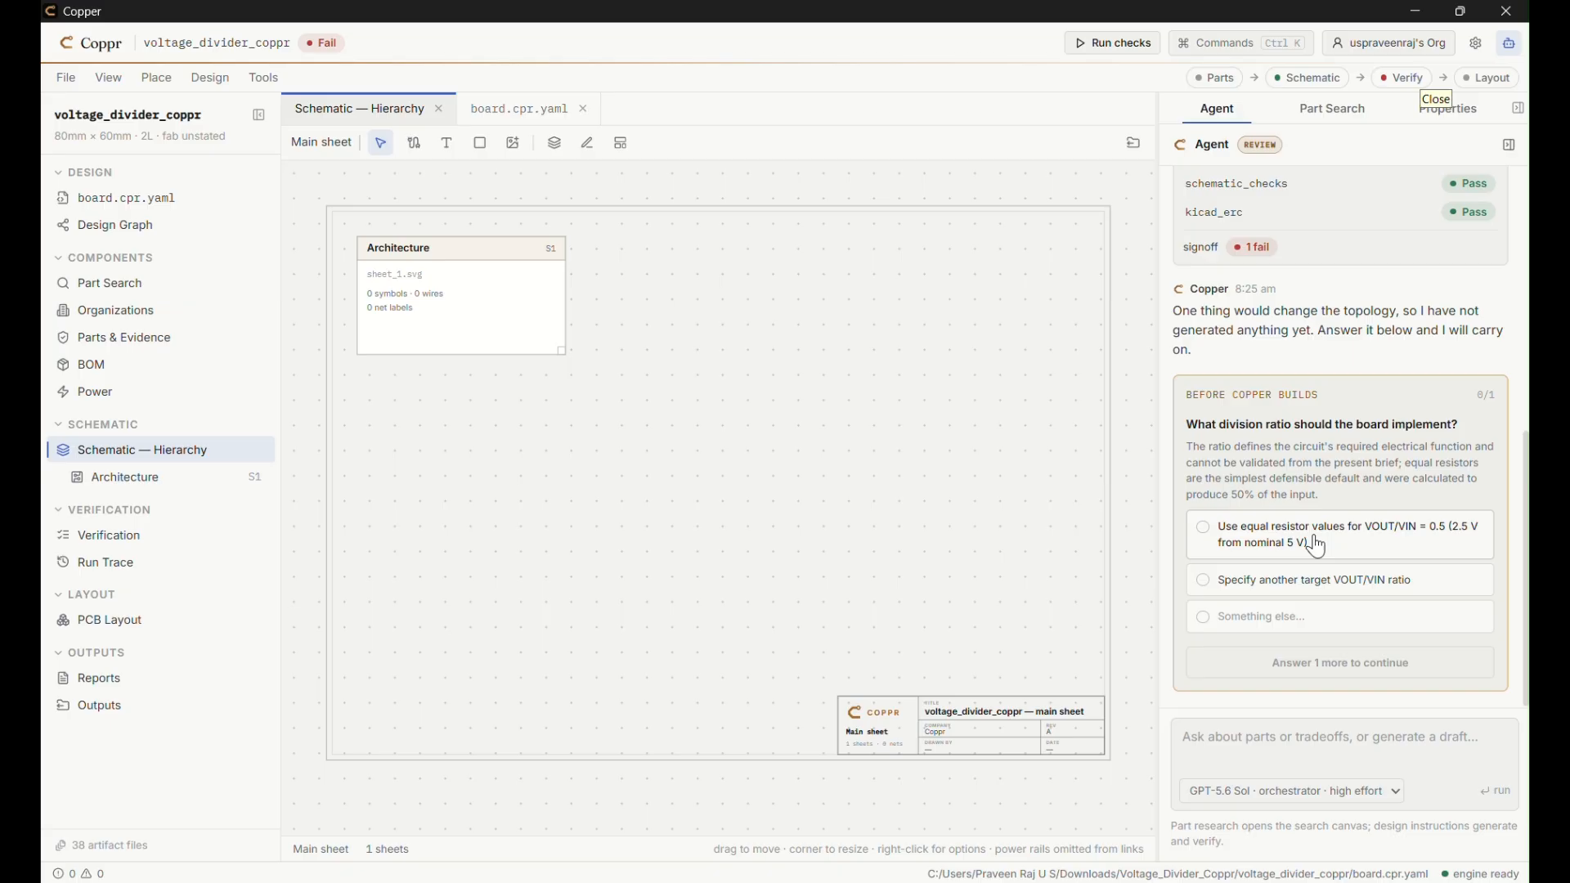
click(1317, 546)
click(1369, 667)
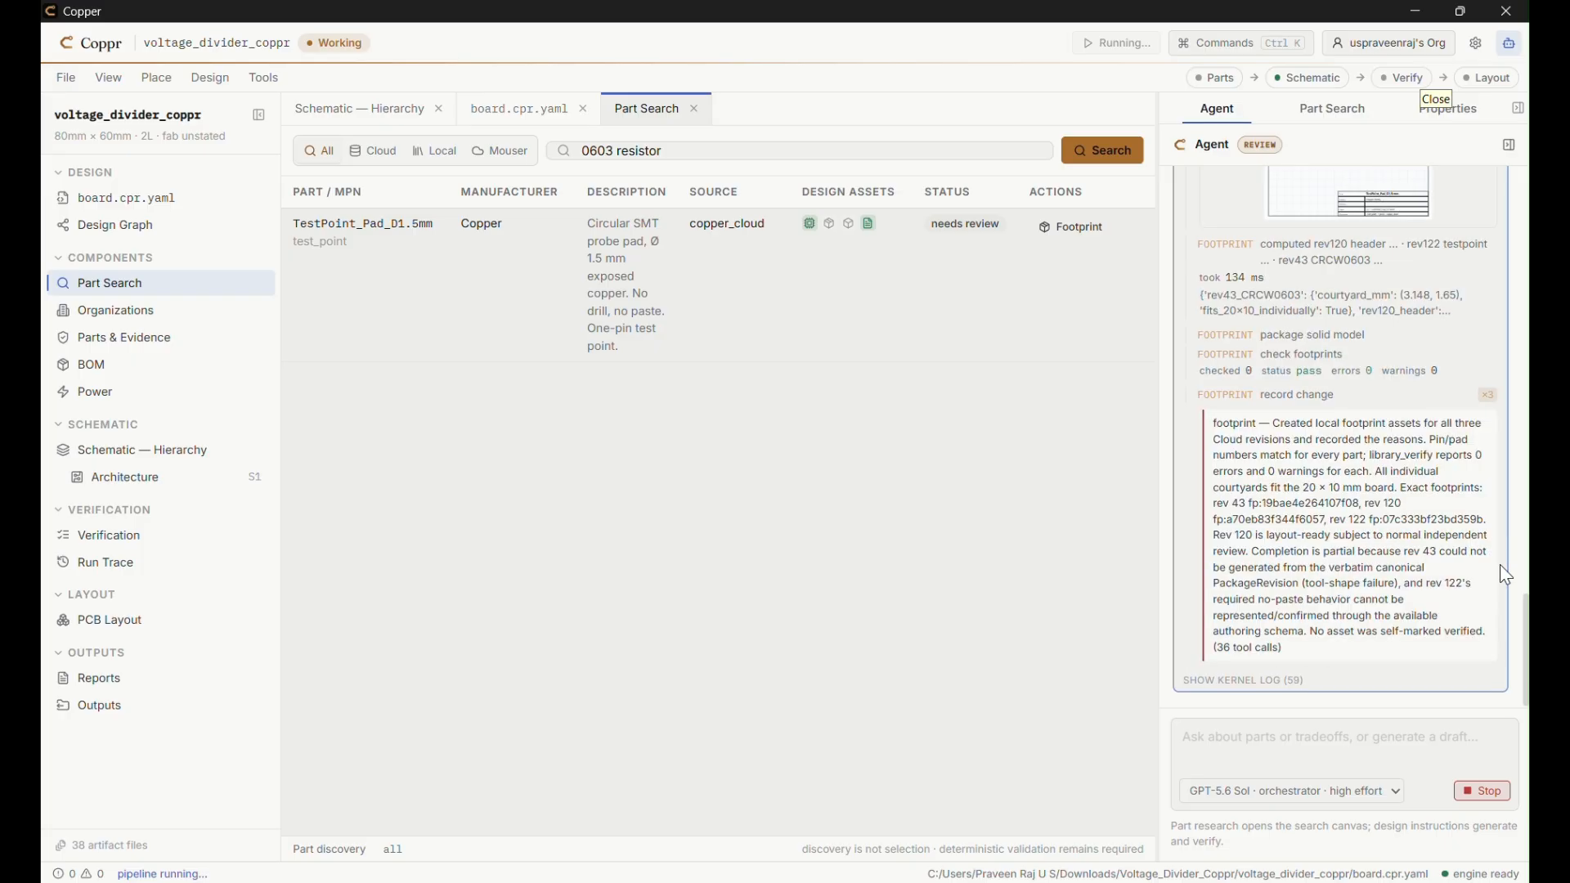
Step: Examine the agent's footprint and parts activity log and the working calculations on the Power page
scroll(1504, 575, up, 10)
scroll(1502, 566, up, 4)
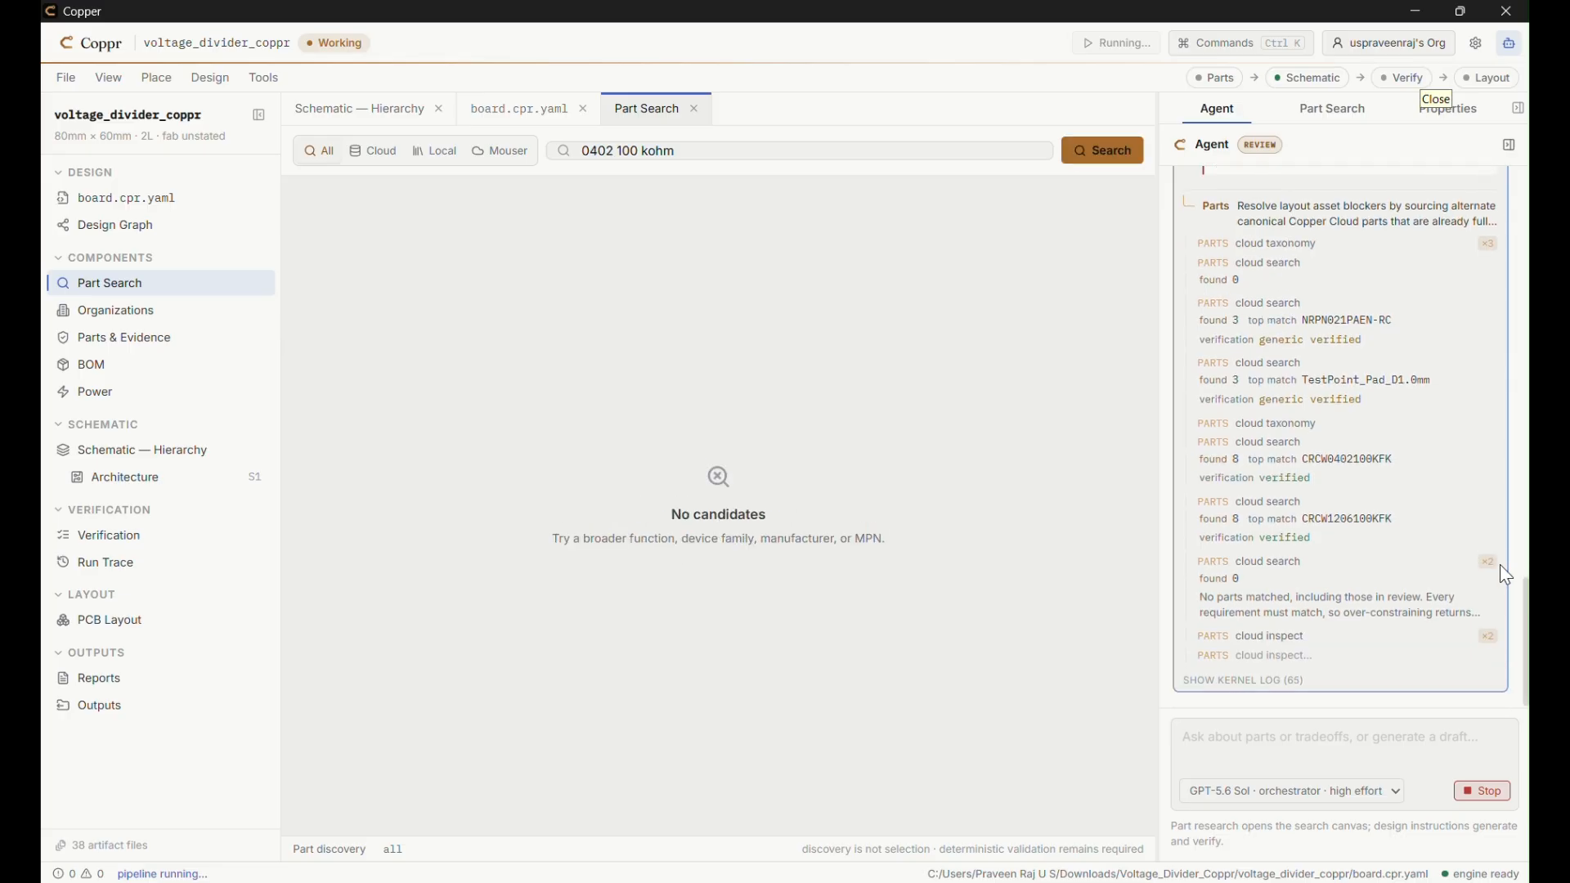
scroll(1500, 566, up, 5)
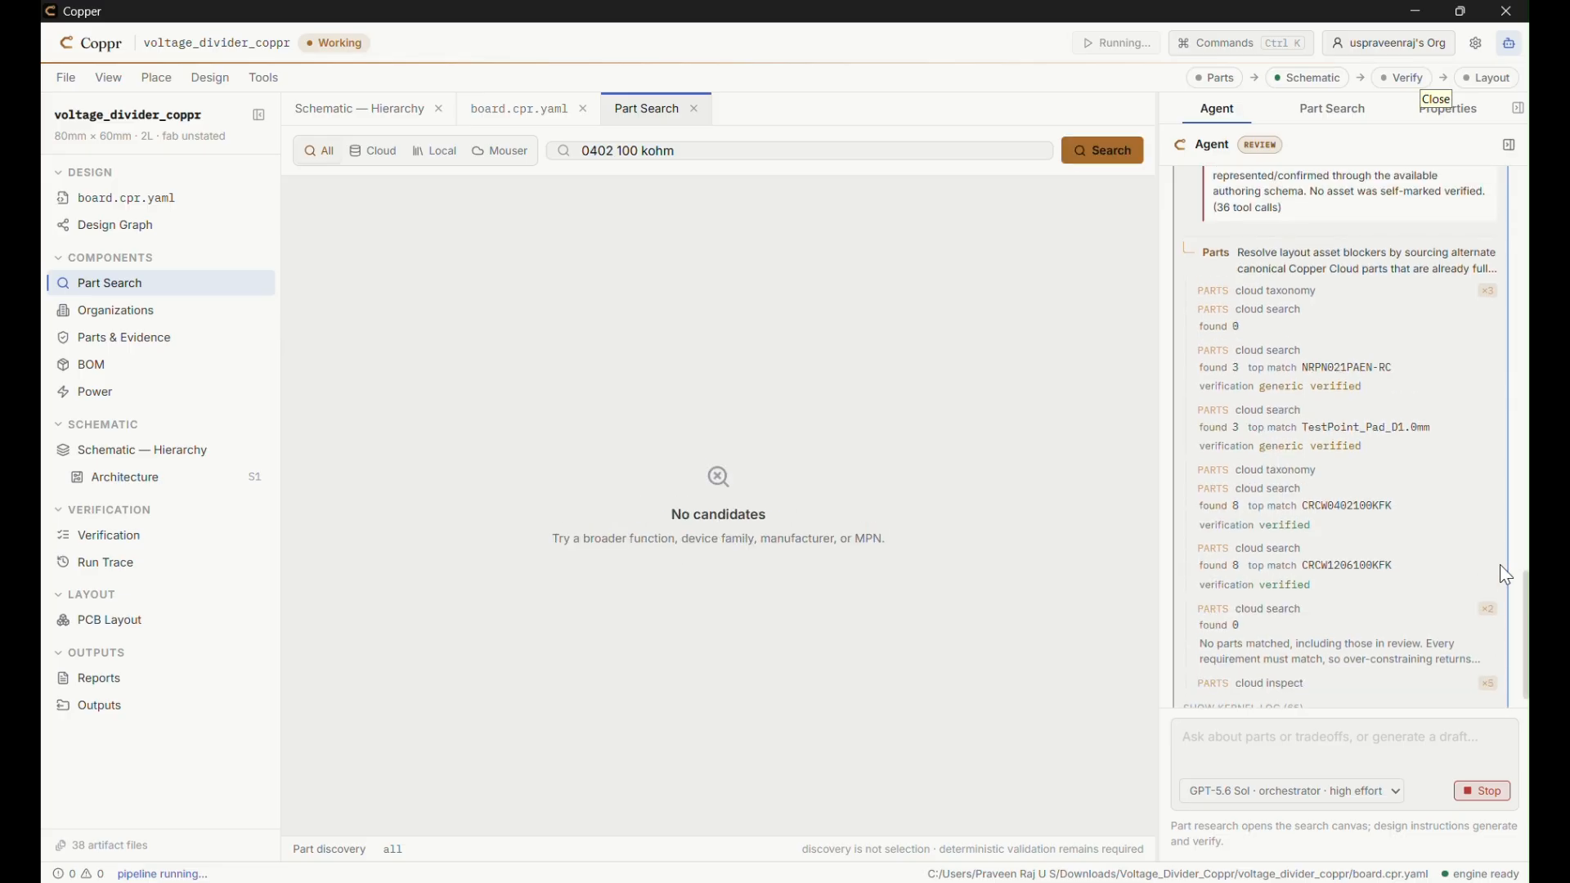
scroll(1505, 575, down, 7)
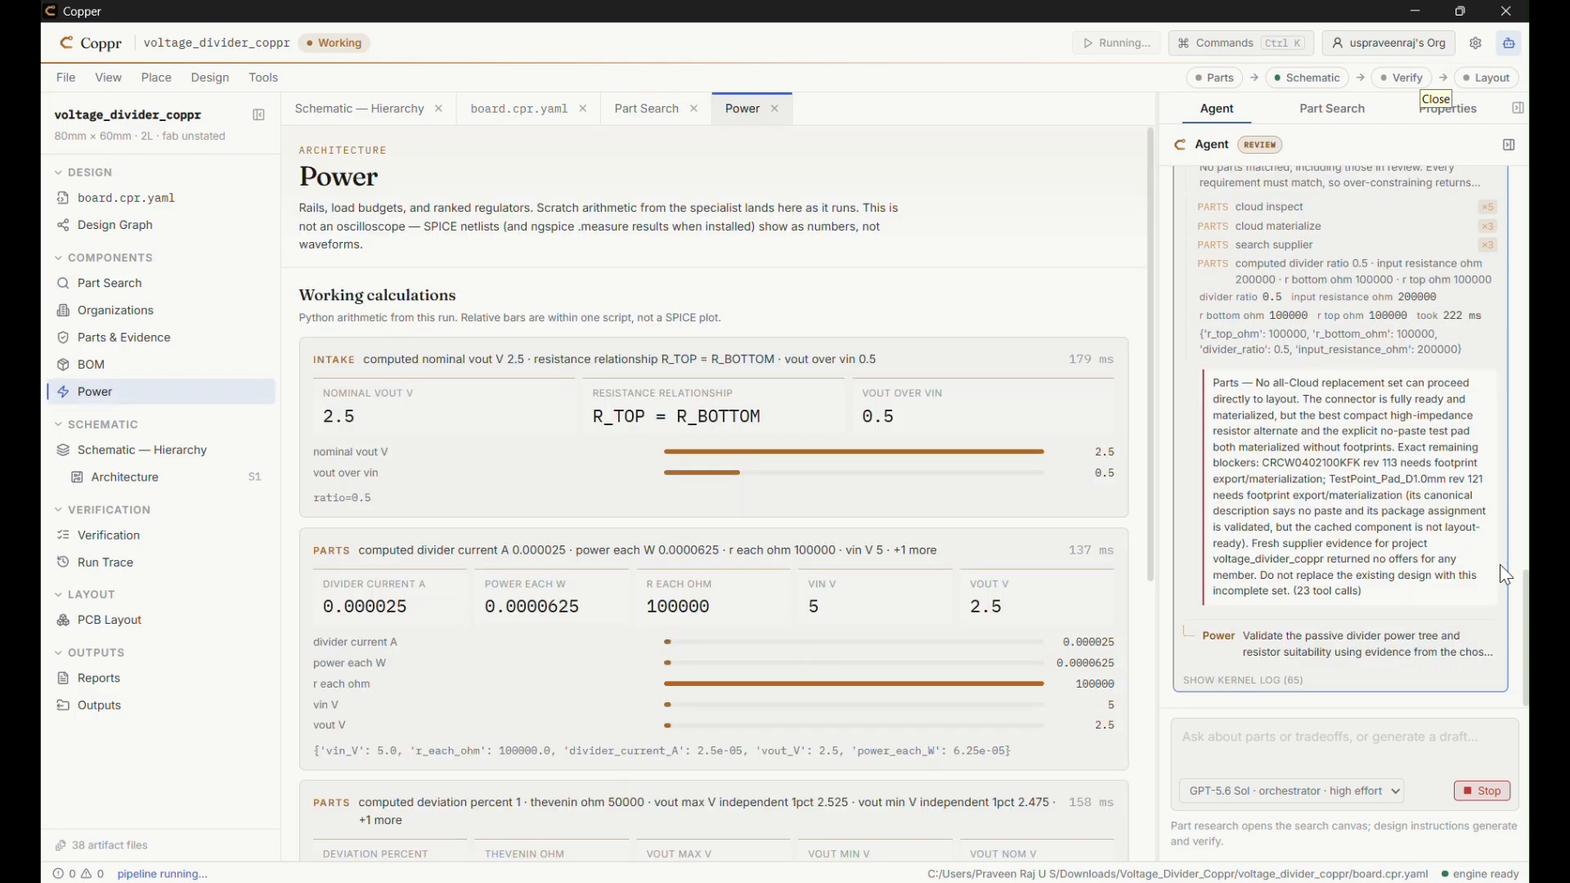
scroll(877, 693, down, 5)
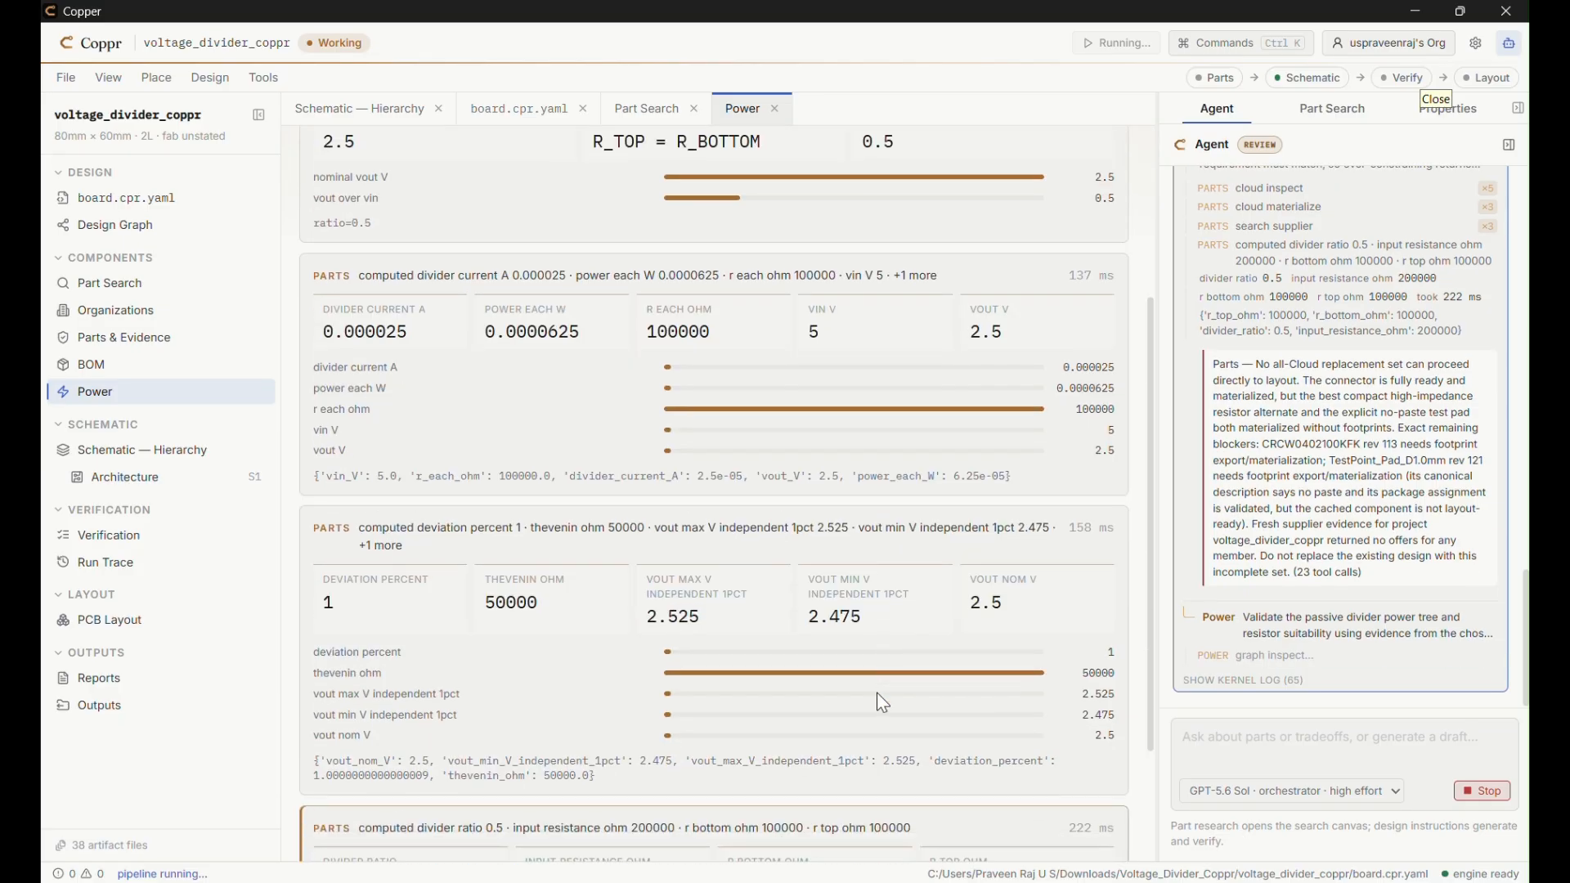
scroll(876, 694, up, 5)
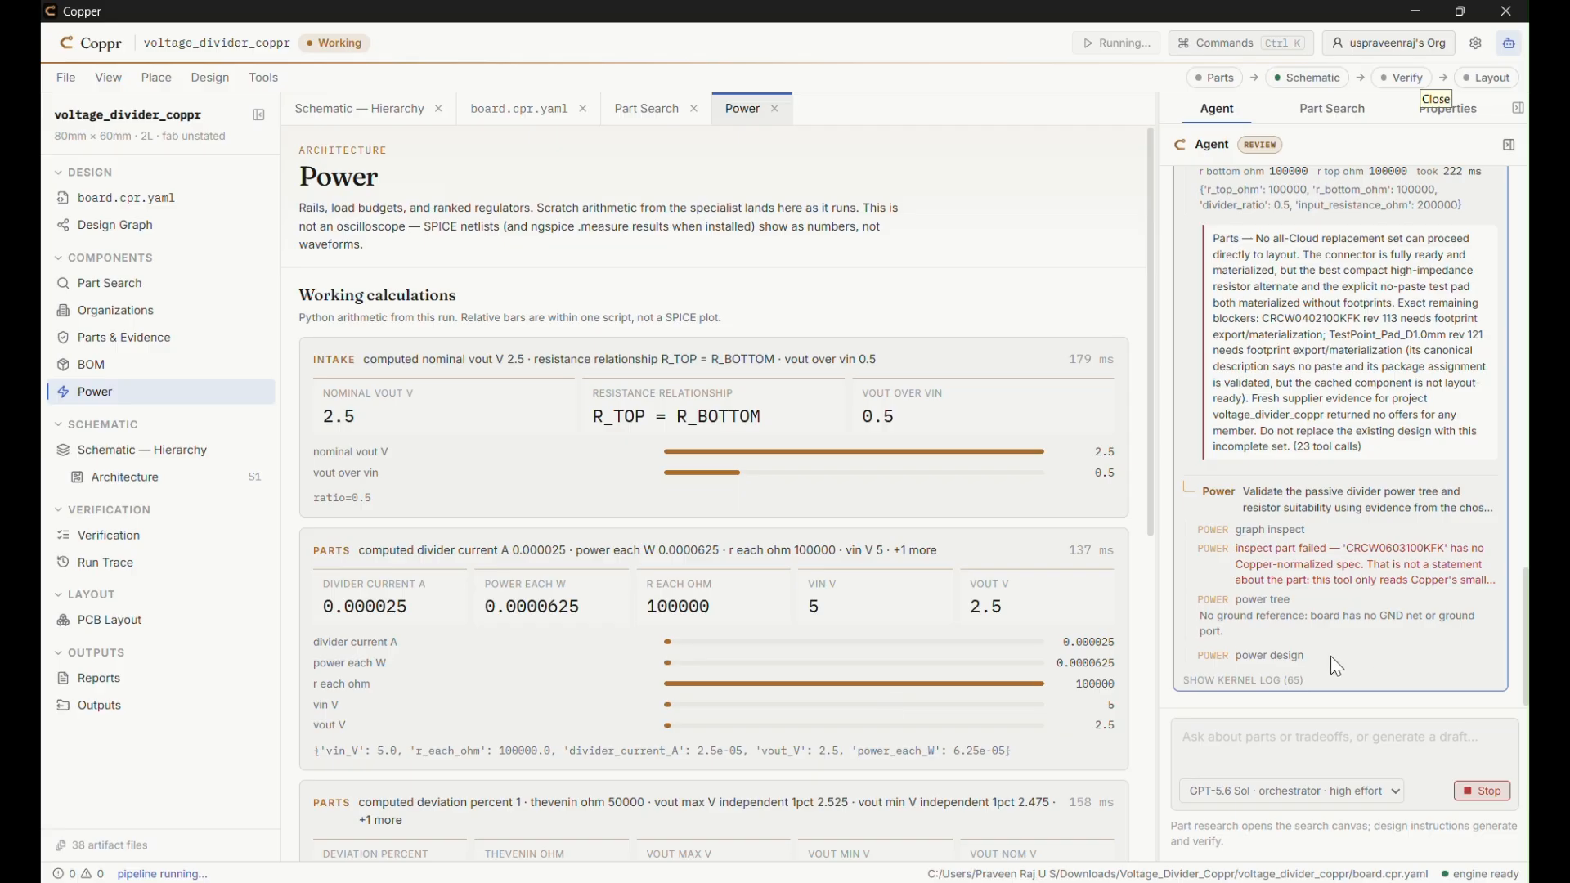
scroll(1116, 744, down, 5)
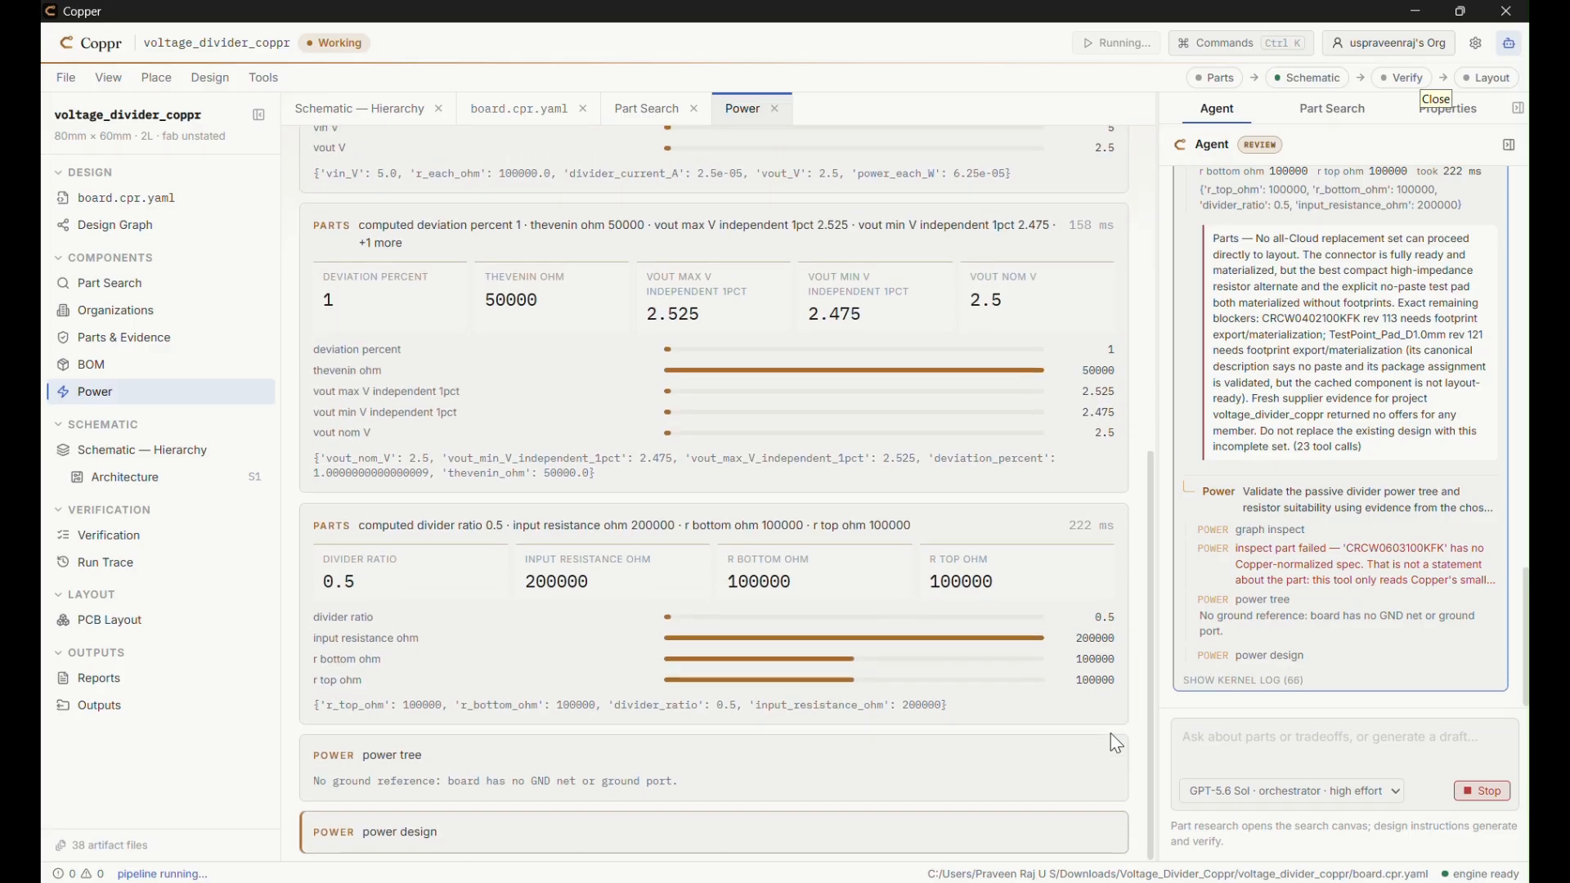
scroll(1116, 744, up, 5)
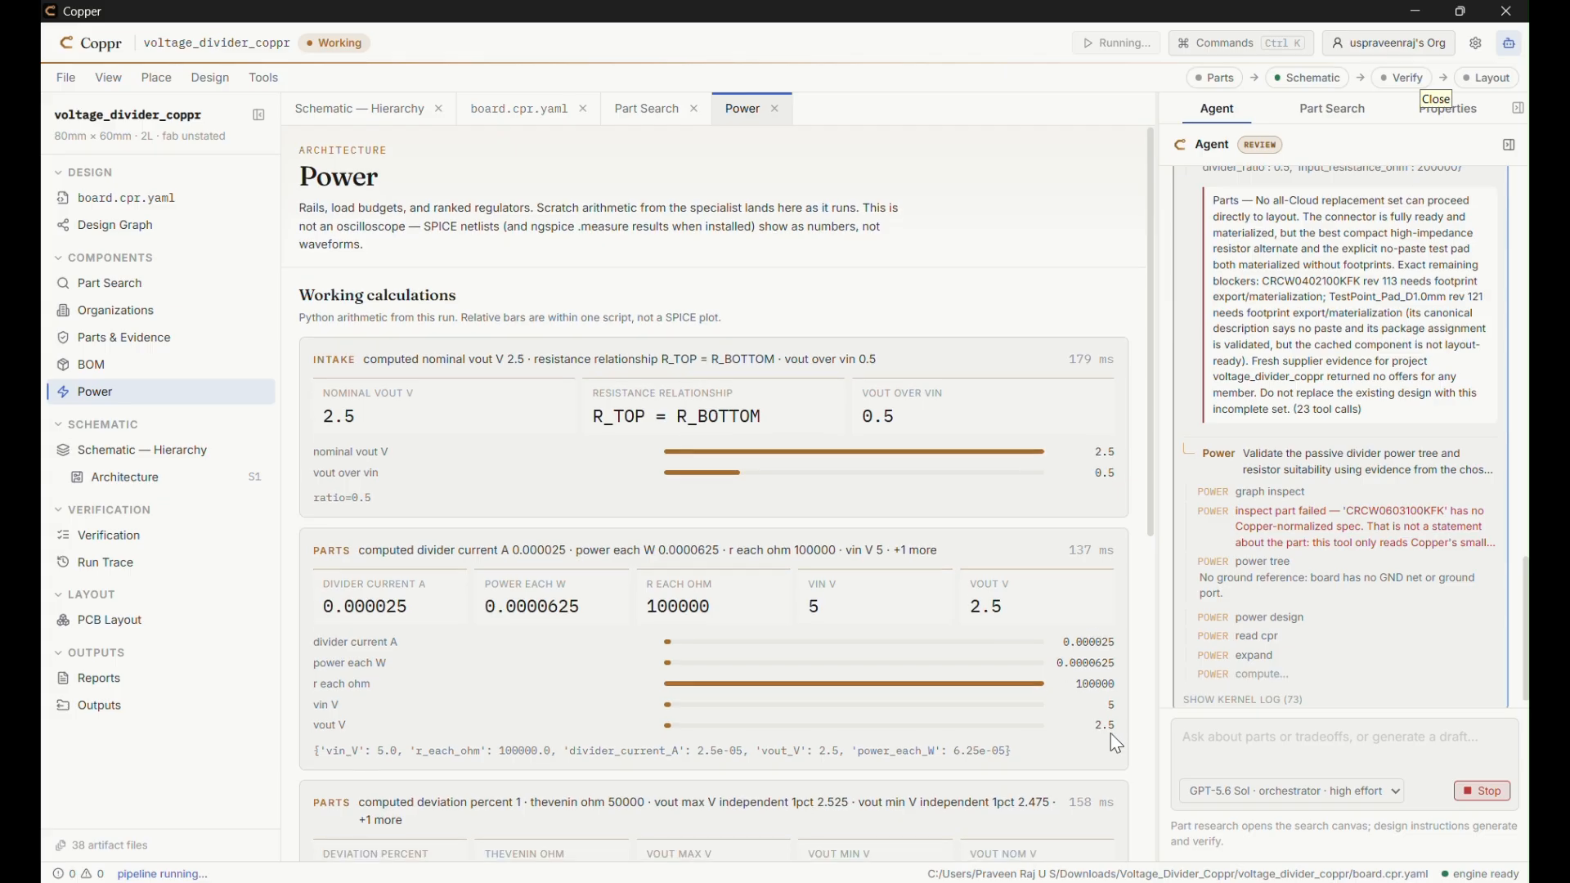
scroll(1116, 744, down, 8)
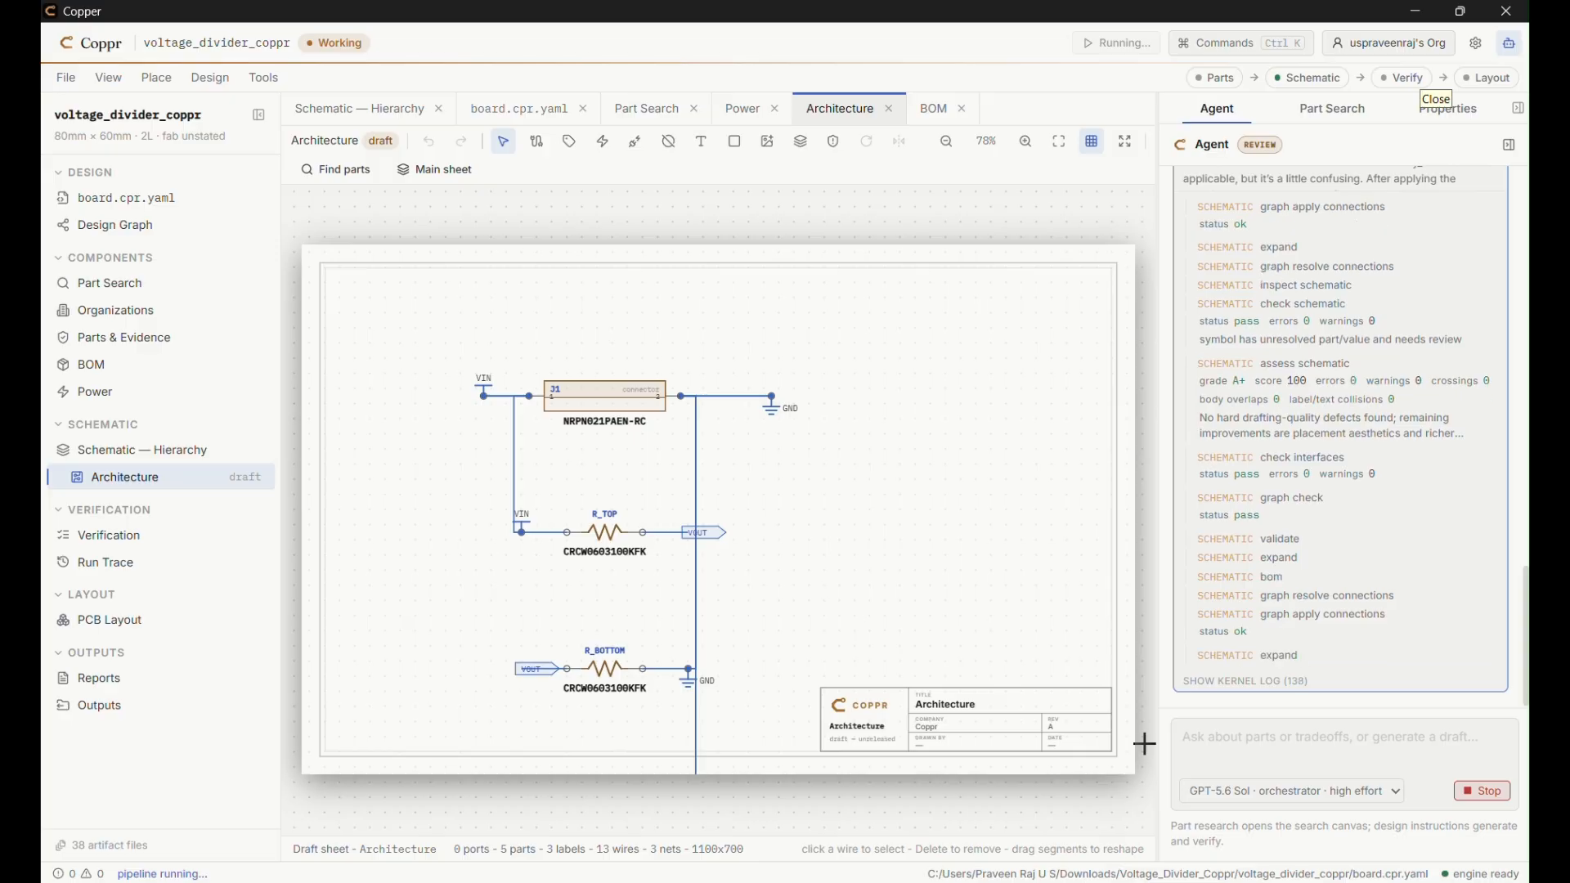
Step: Show the agent's kernel log and read through its layout task and activity entries
click(1244, 680)
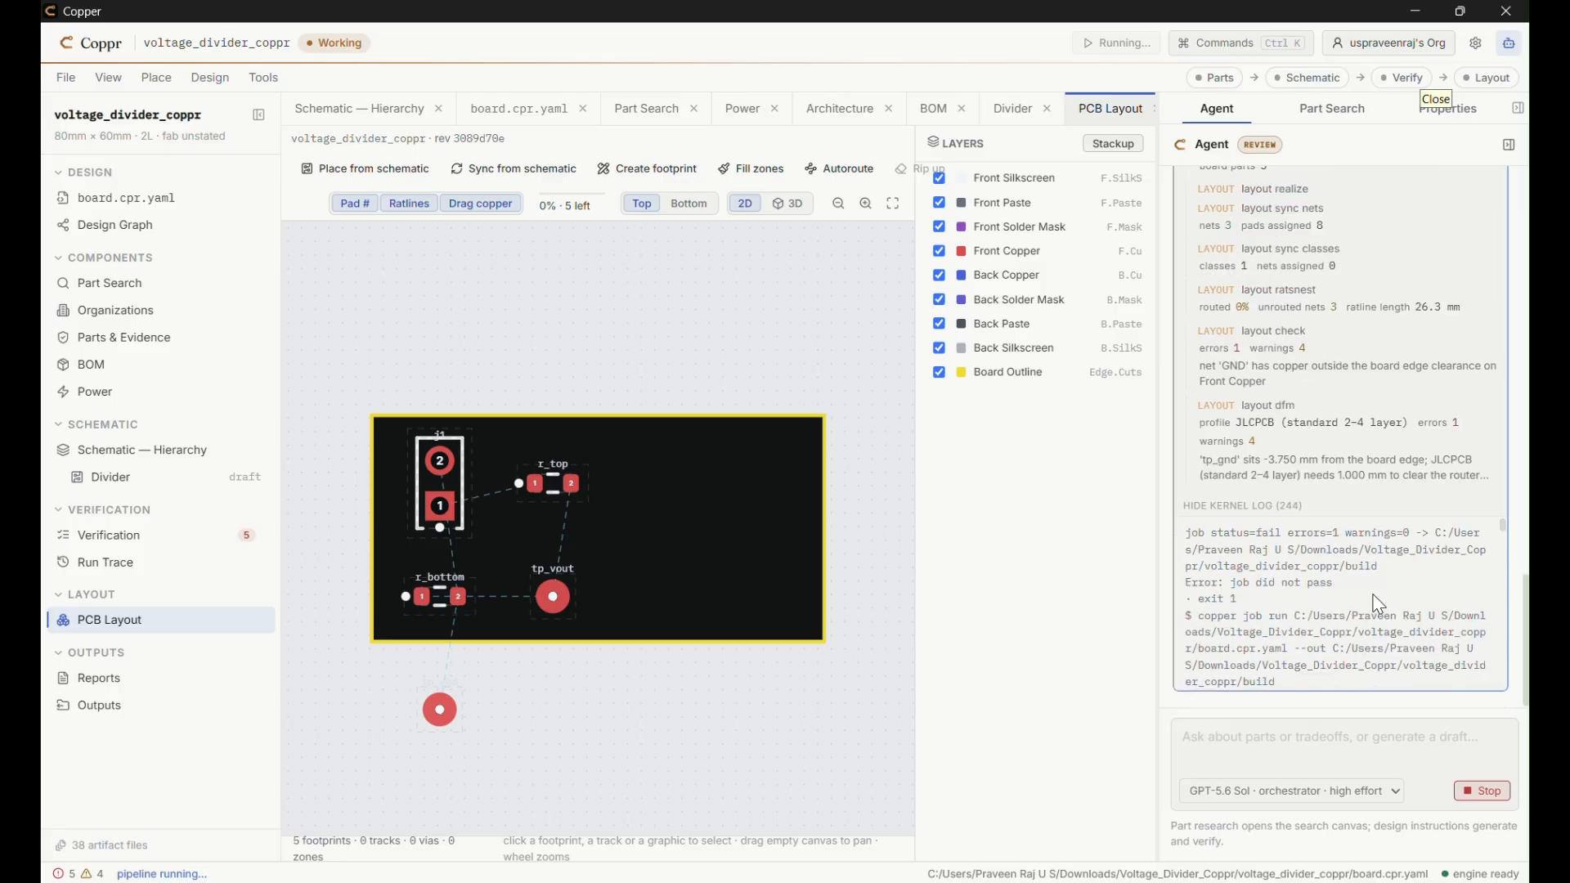
scroll(1379, 605, up, 5)
scroll(1376, 597, up, 2)
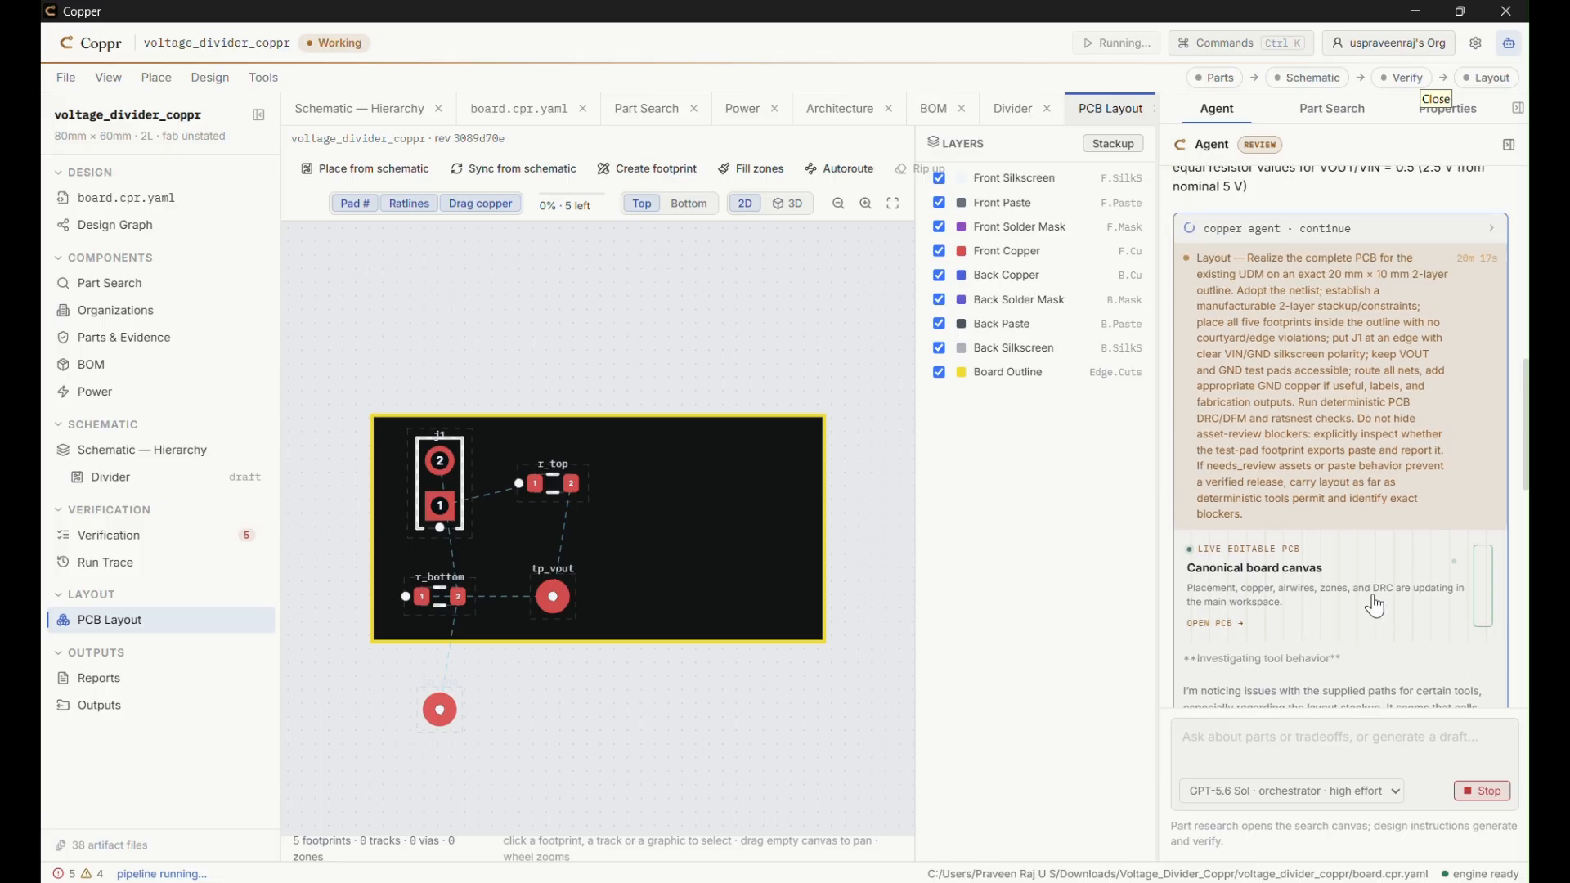
scroll(1376, 605, down, 10)
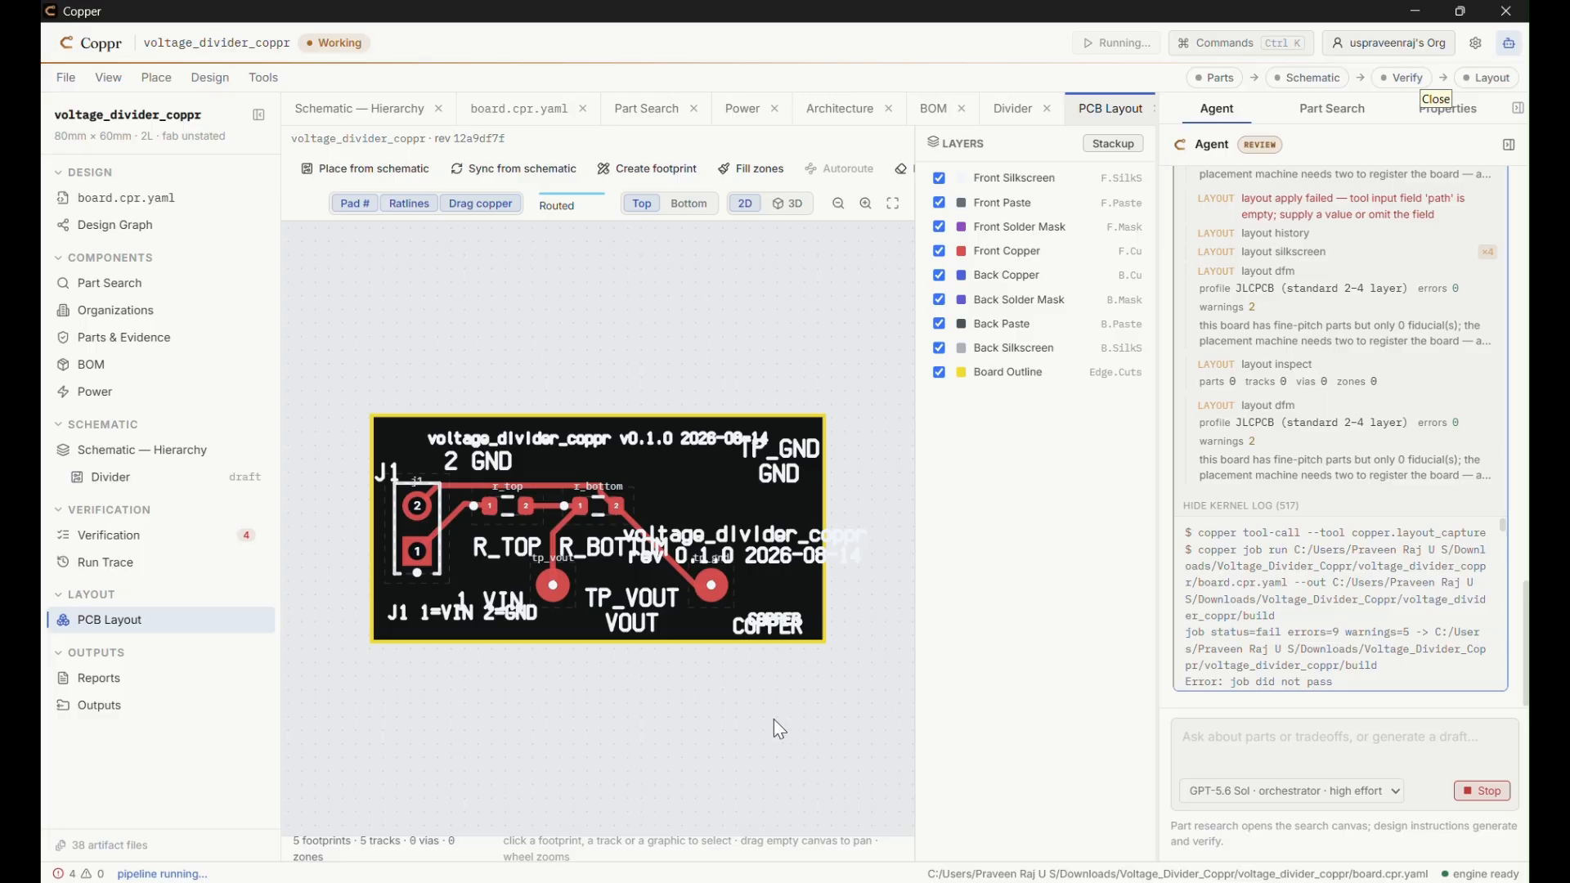
Step: Open board.cpr.yaml and read through its outline, layers, nets, footprints and silkscreen text definitions to the end
click(125, 206)
scroll(775, 474, down, 10)
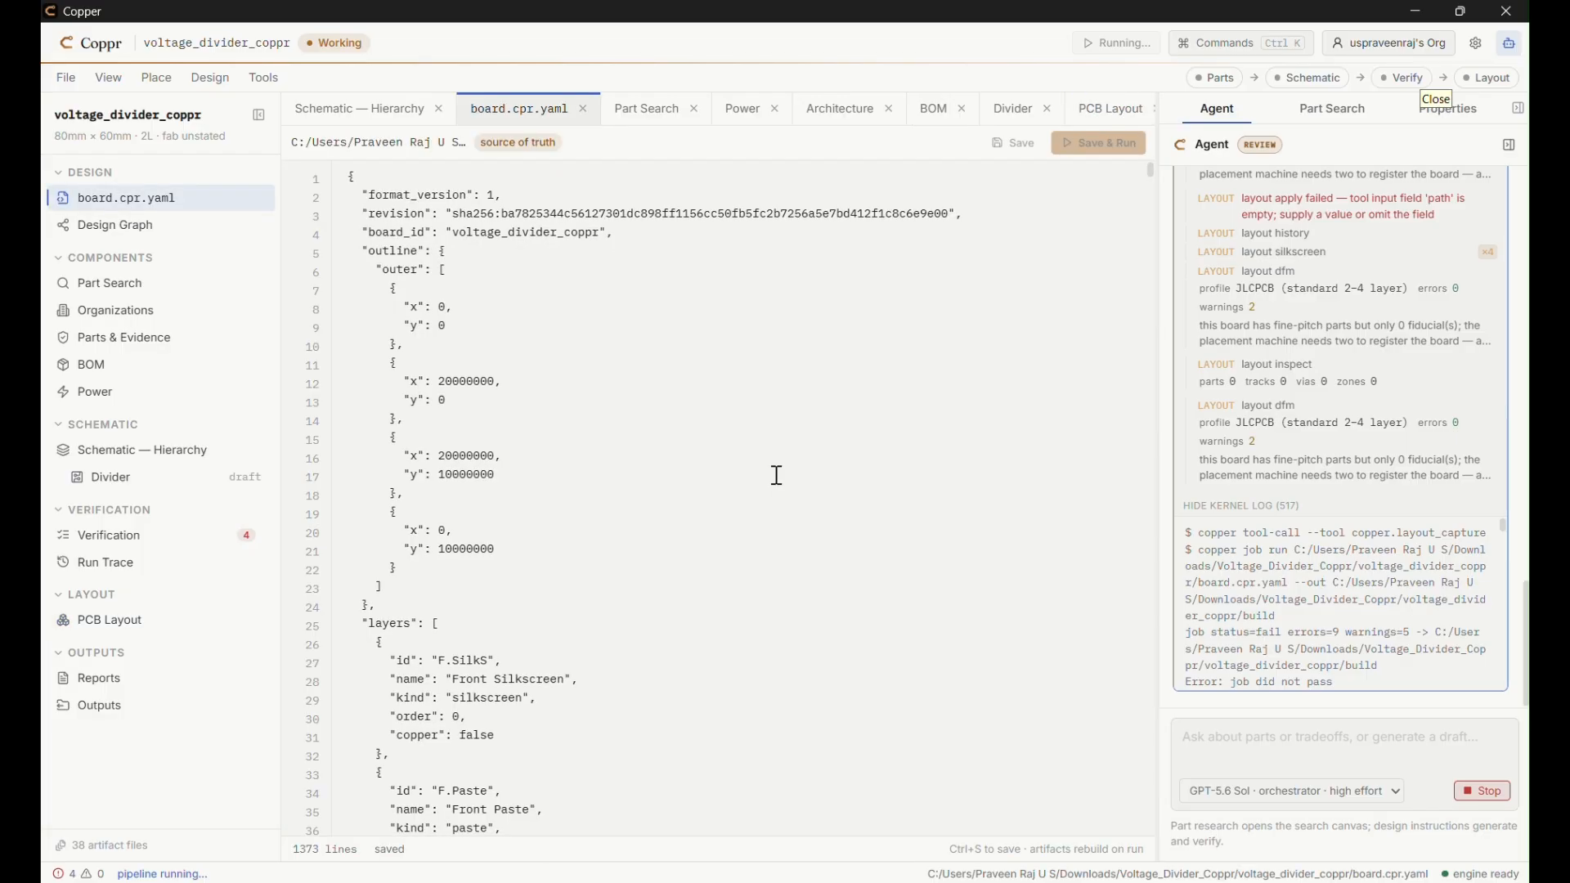
scroll(777, 475, down, 20)
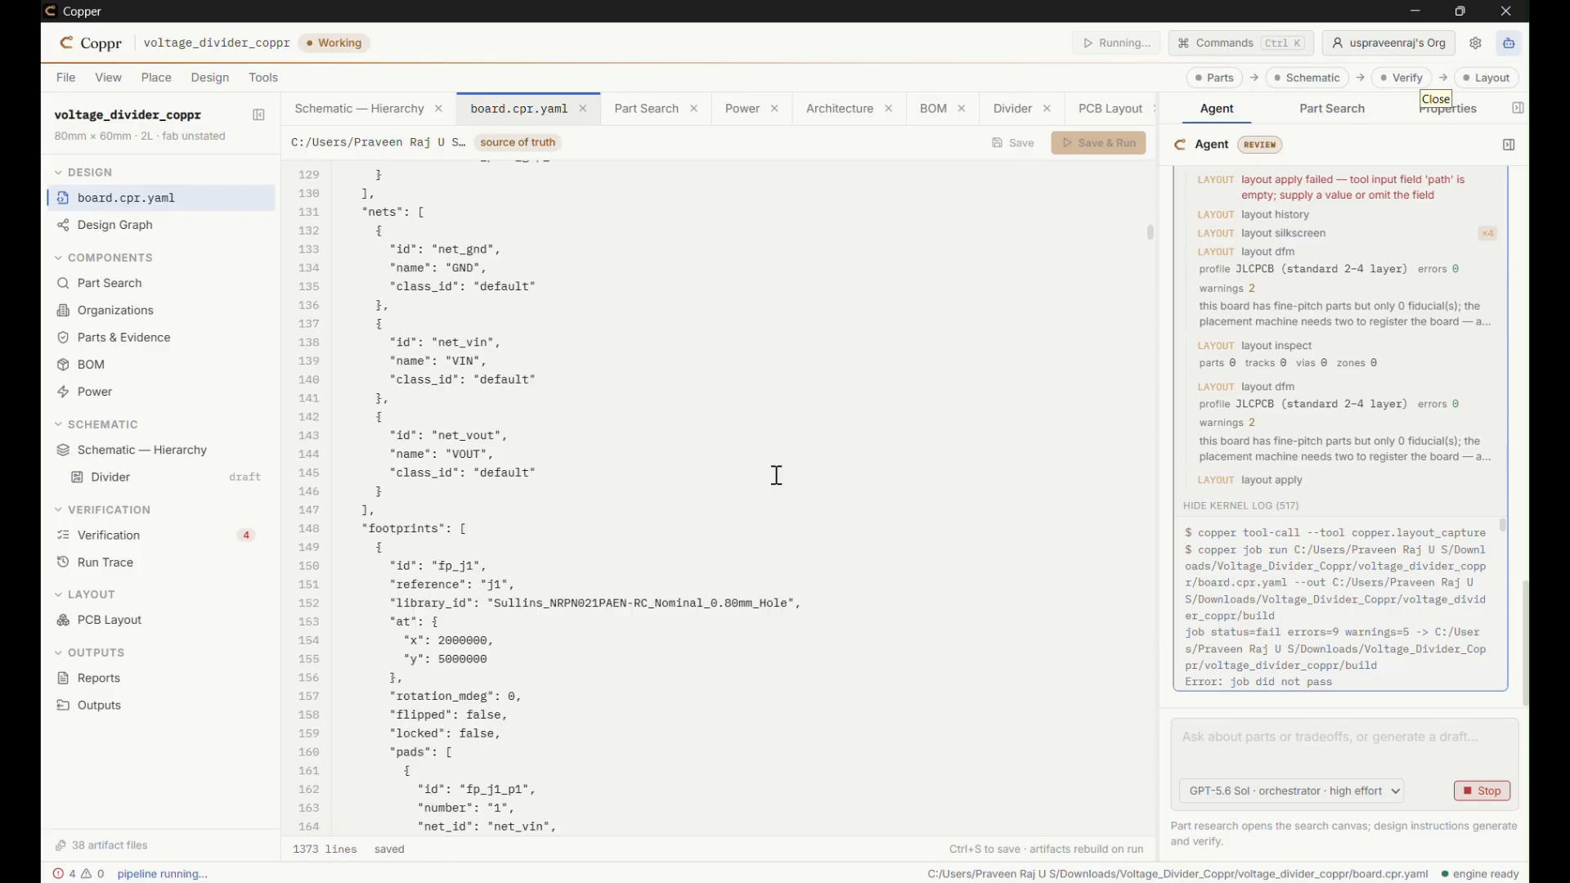
scroll(777, 475, down, 6)
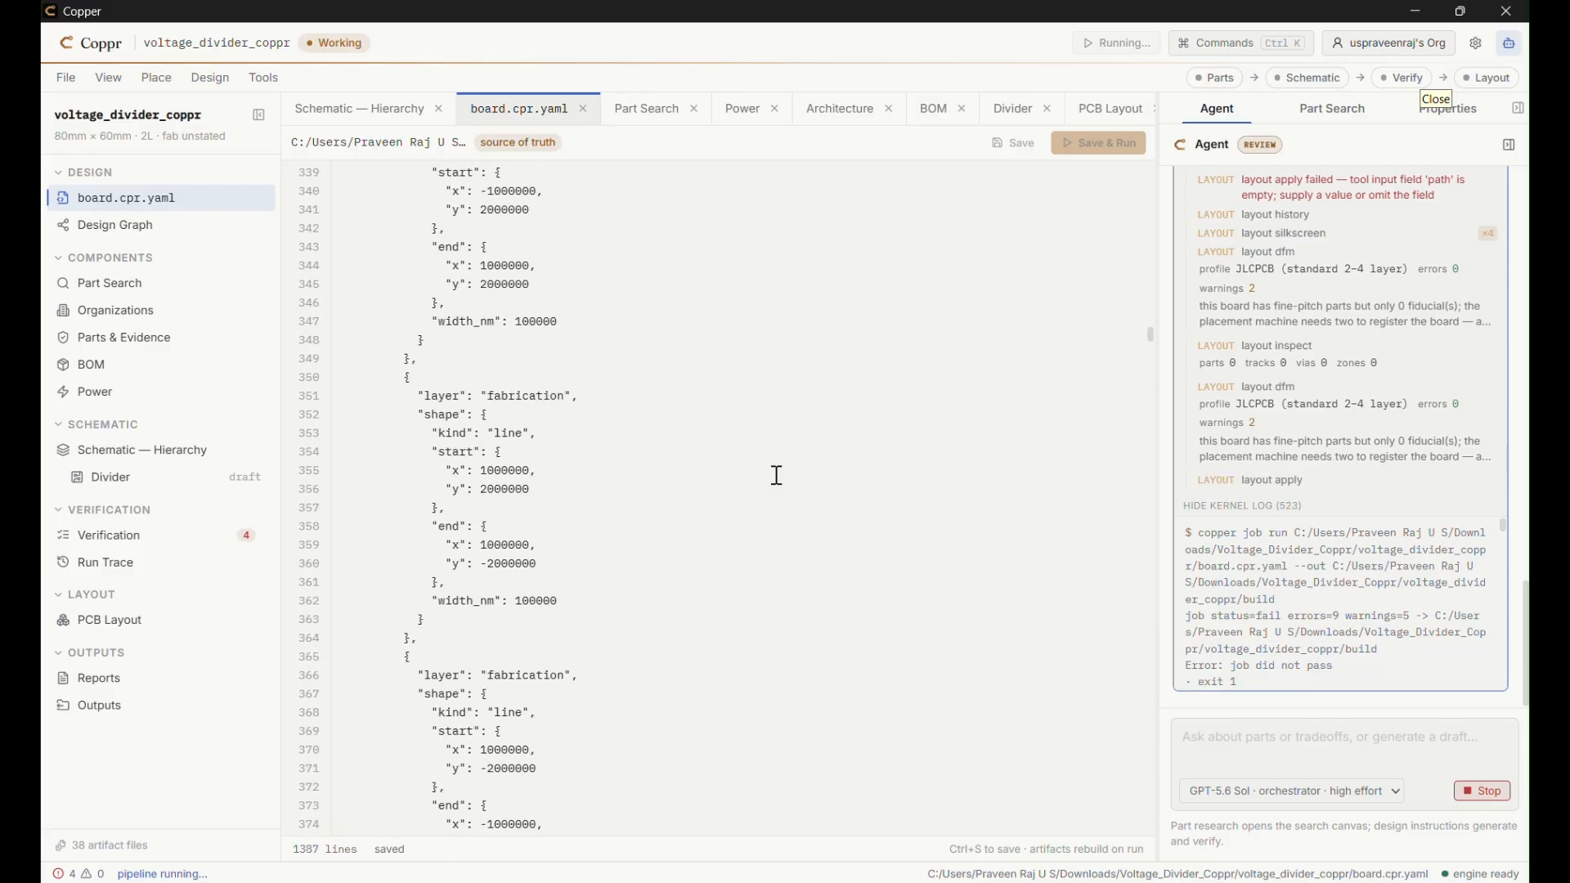
scroll(776, 475, down, 6)
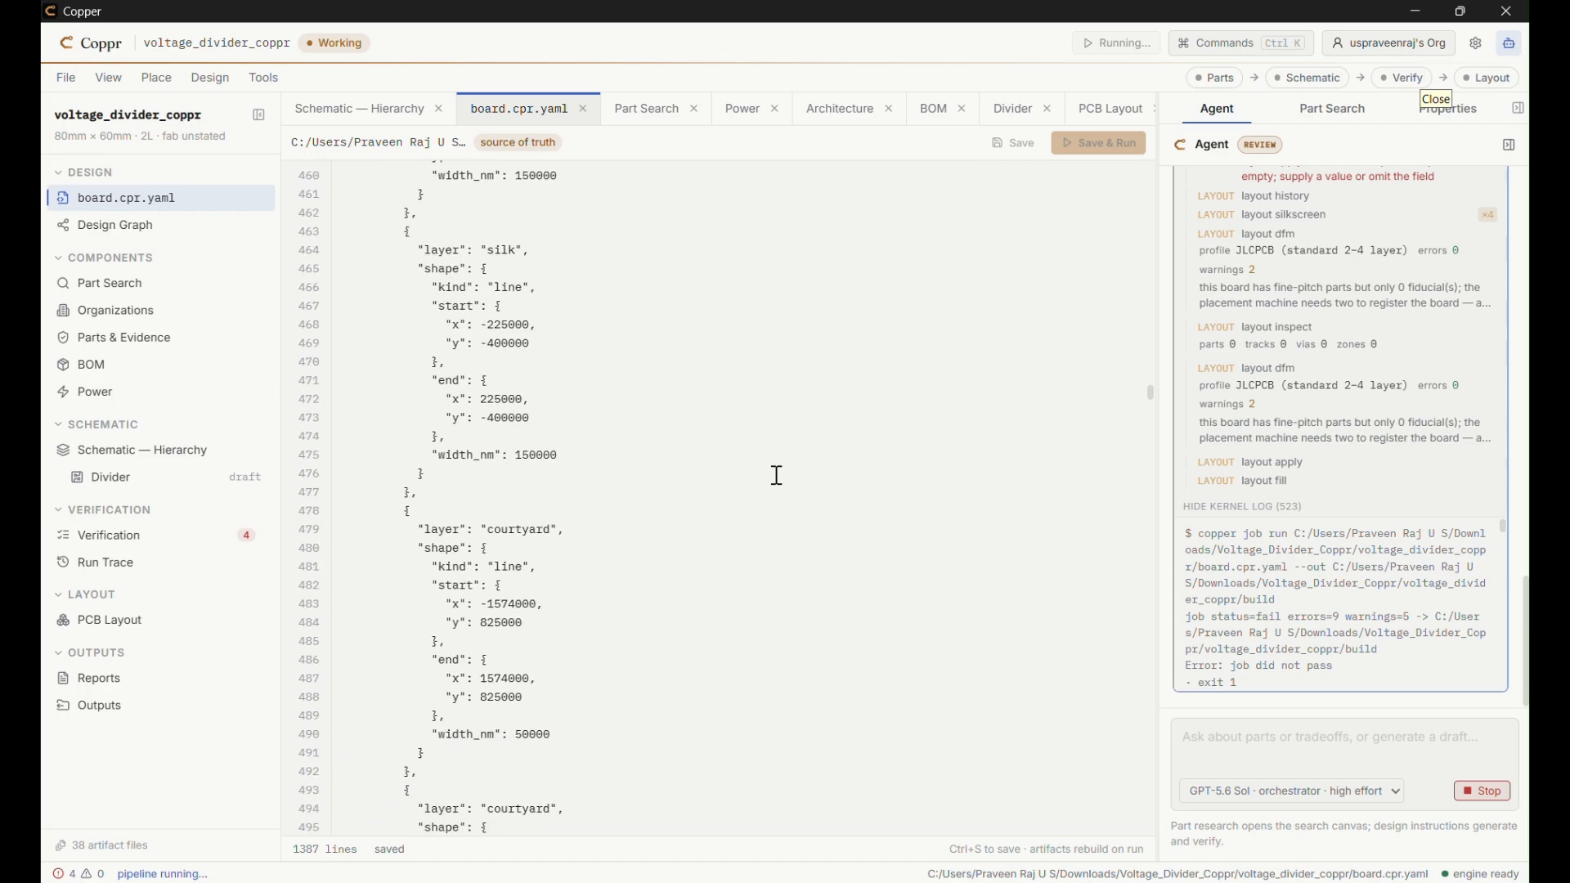
scroll(777, 475, down, 13)
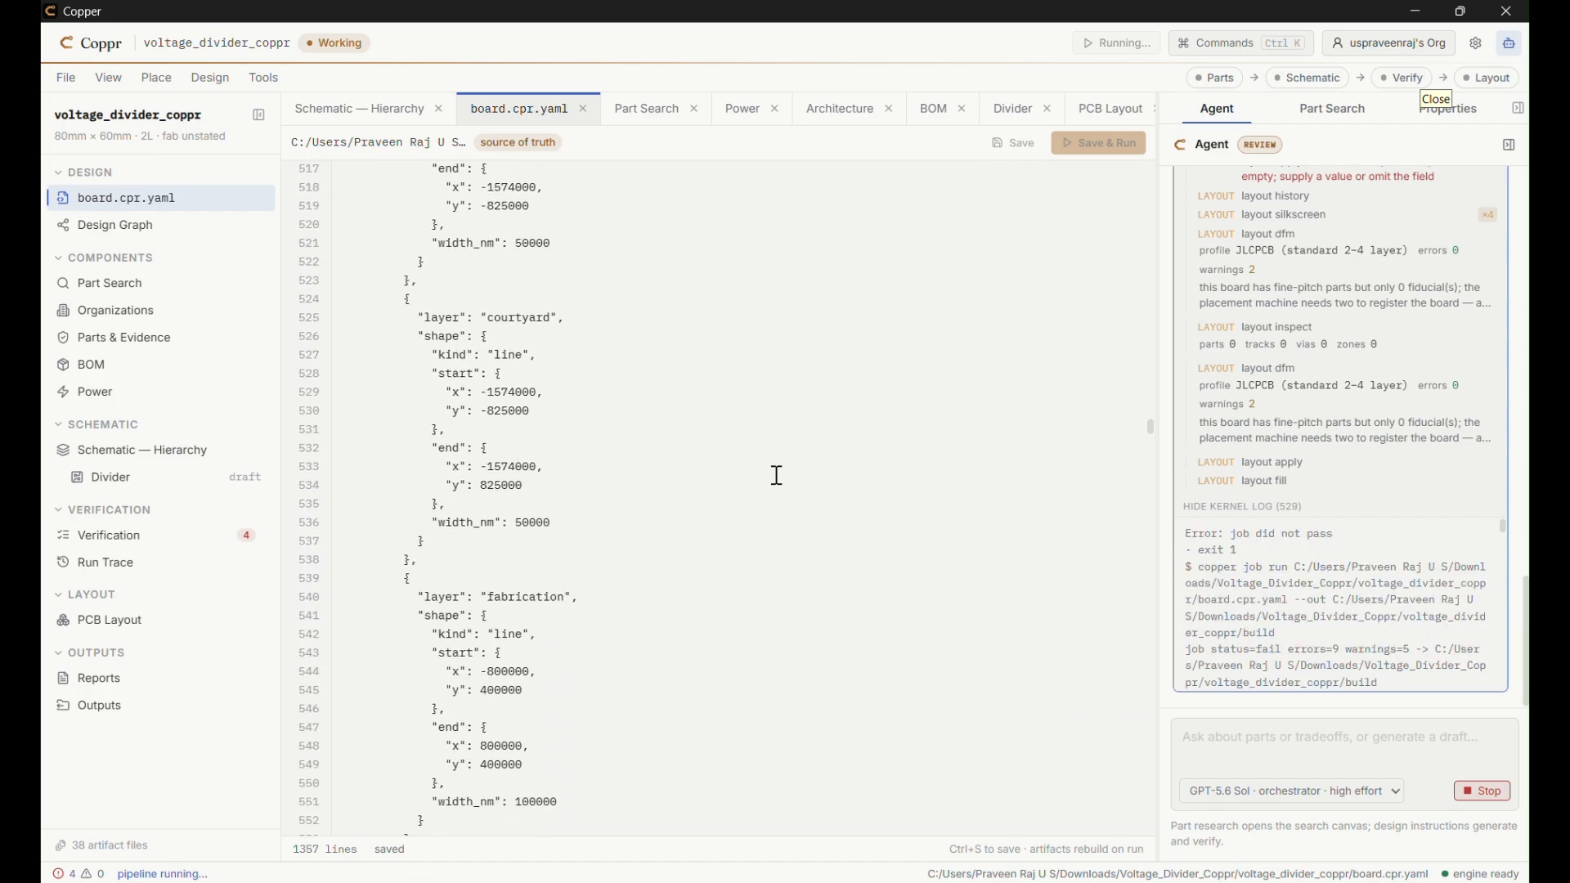
scroll(777, 475, down, 20)
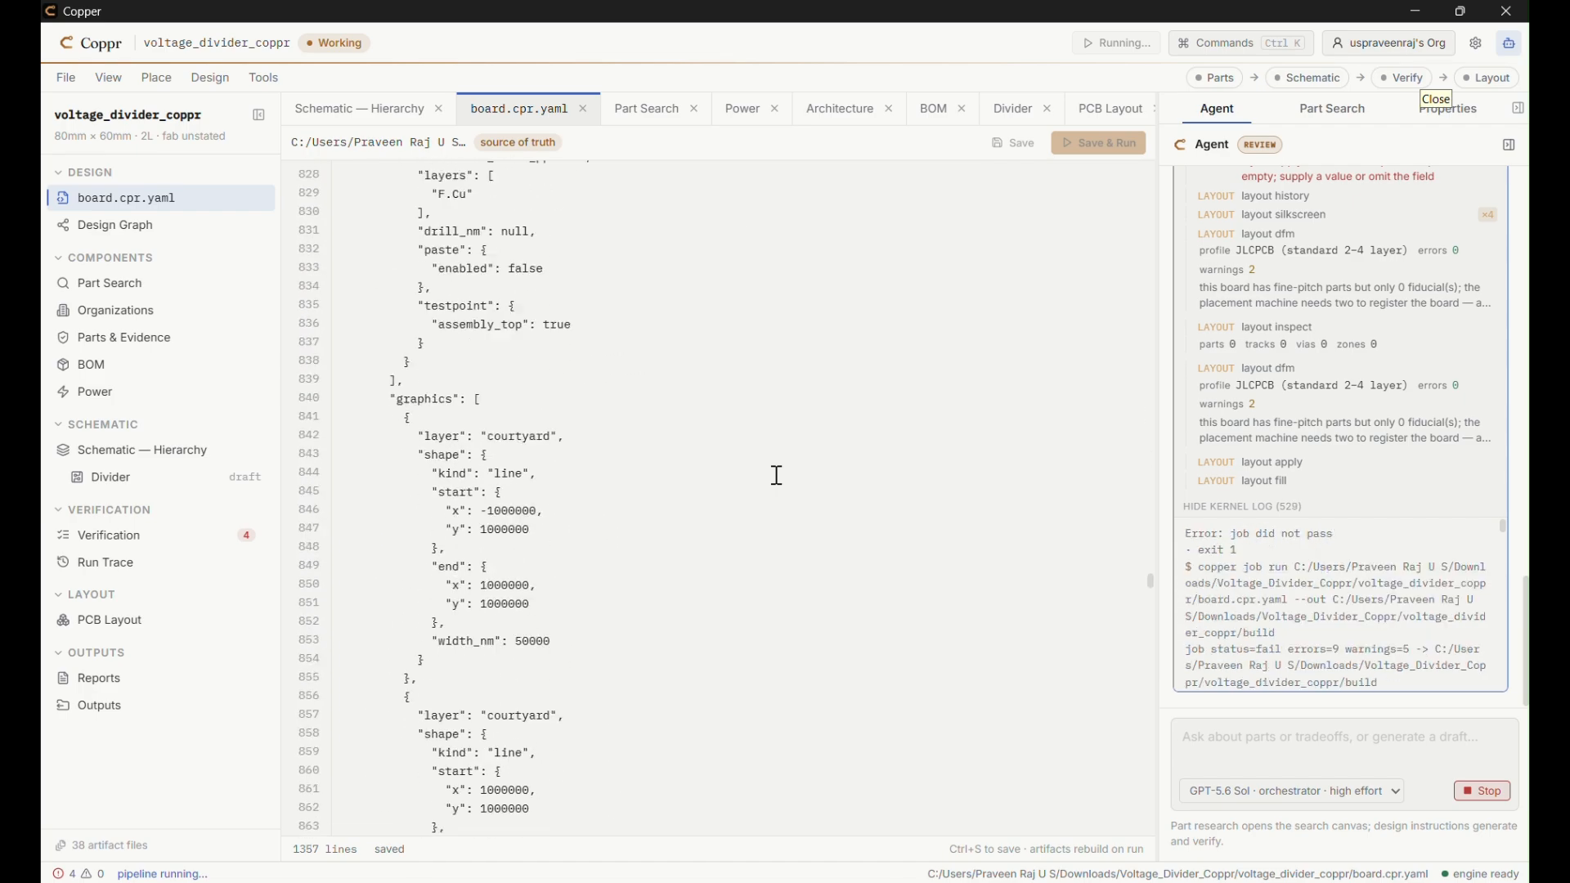
scroll(777, 475, down, 20)
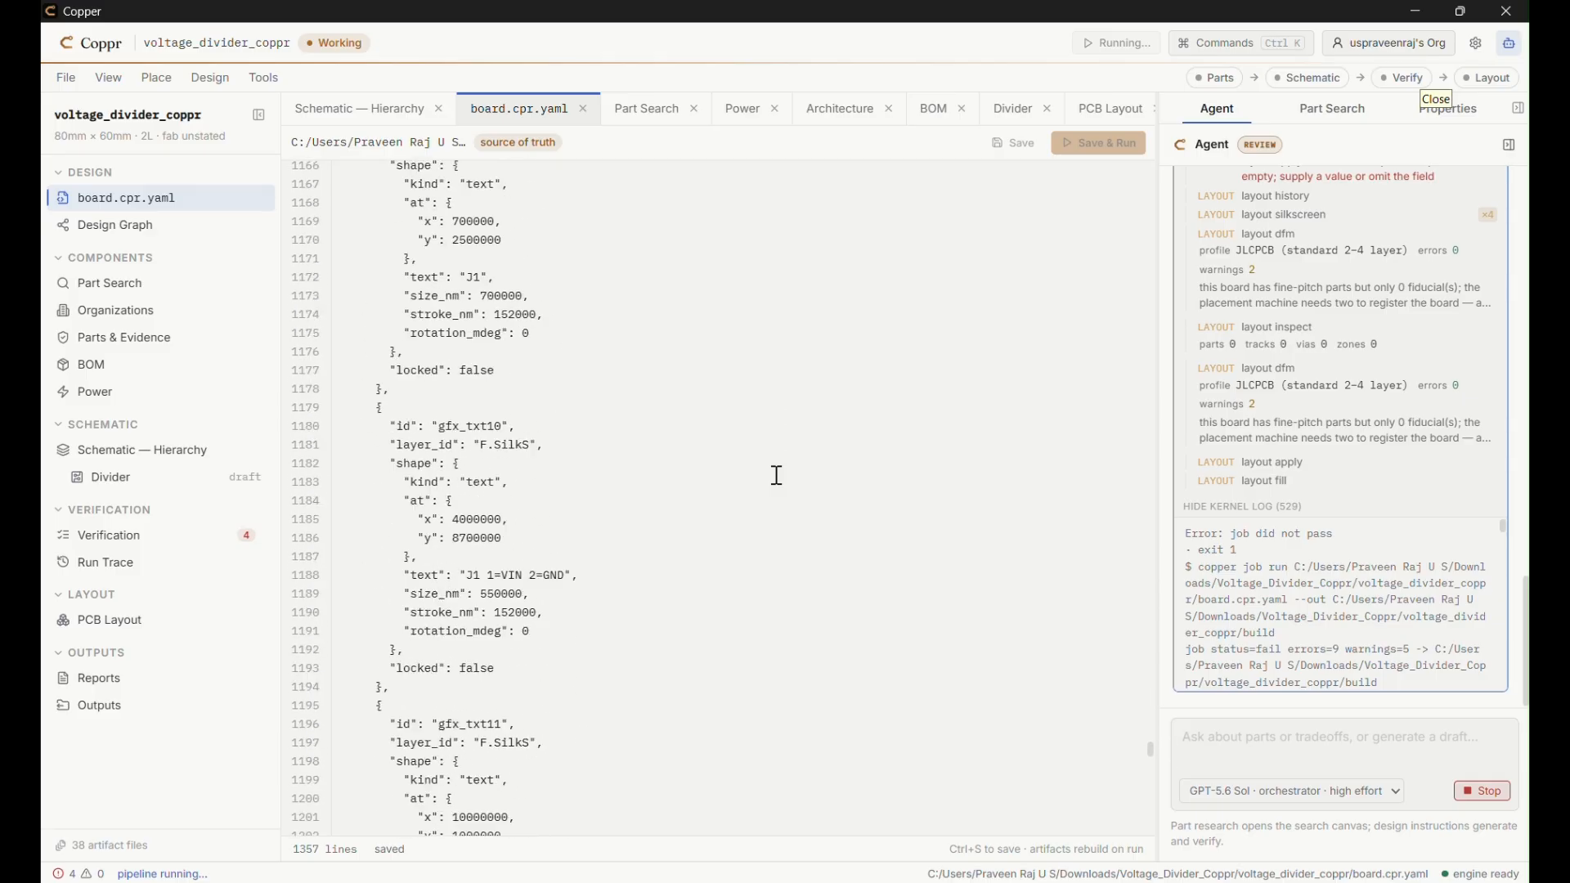
scroll(777, 475, down, 5)
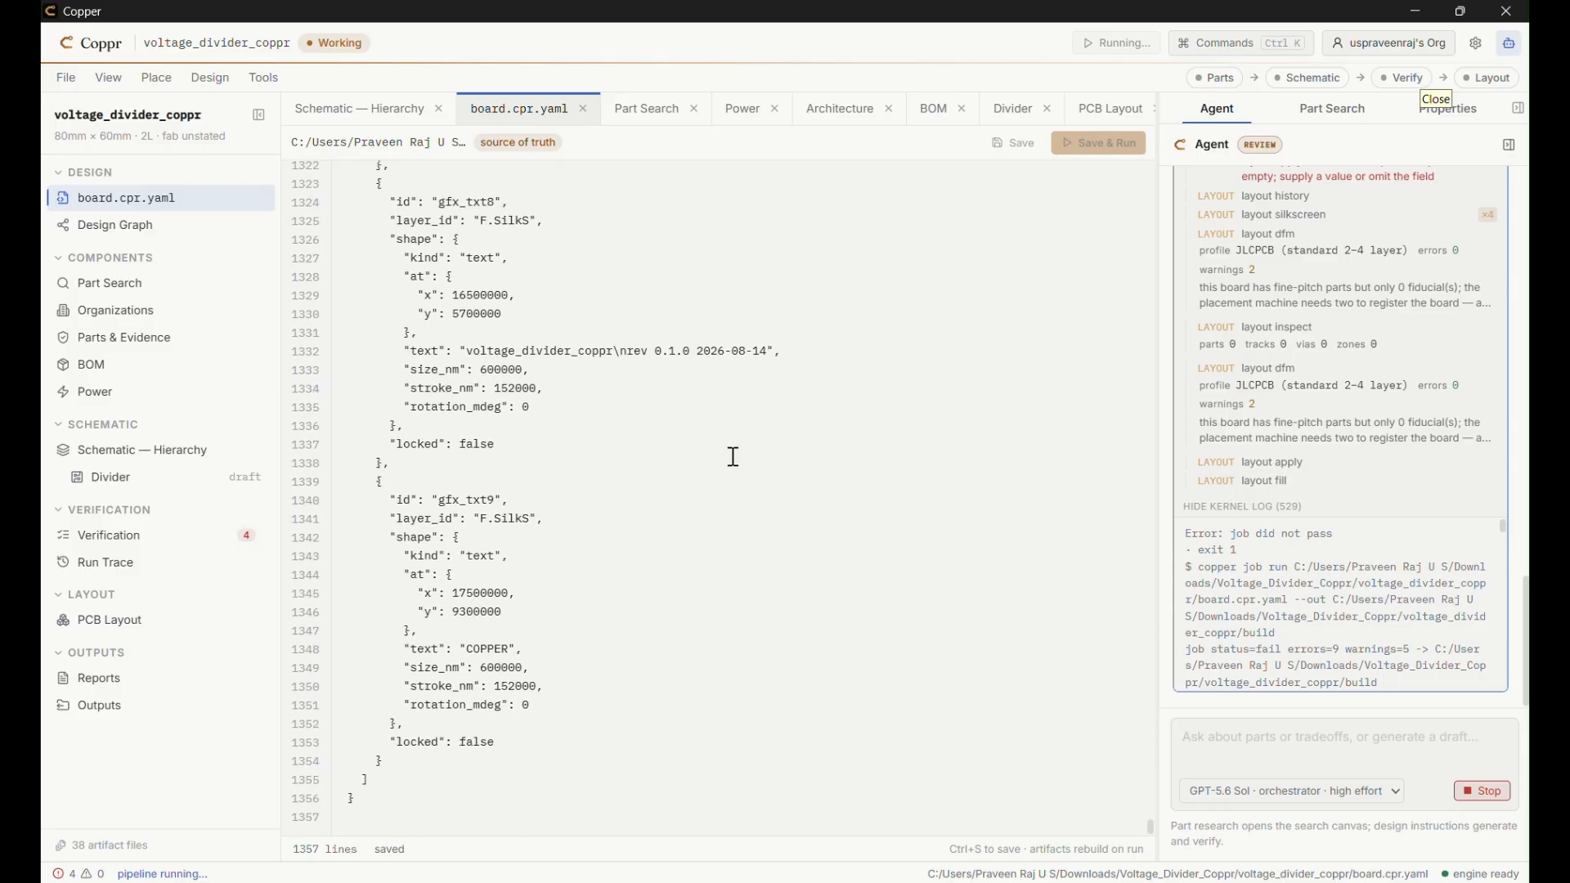
Step: Filter the Design Graph to net nodes and inspect the GND net's properties and connections
click(153, 228)
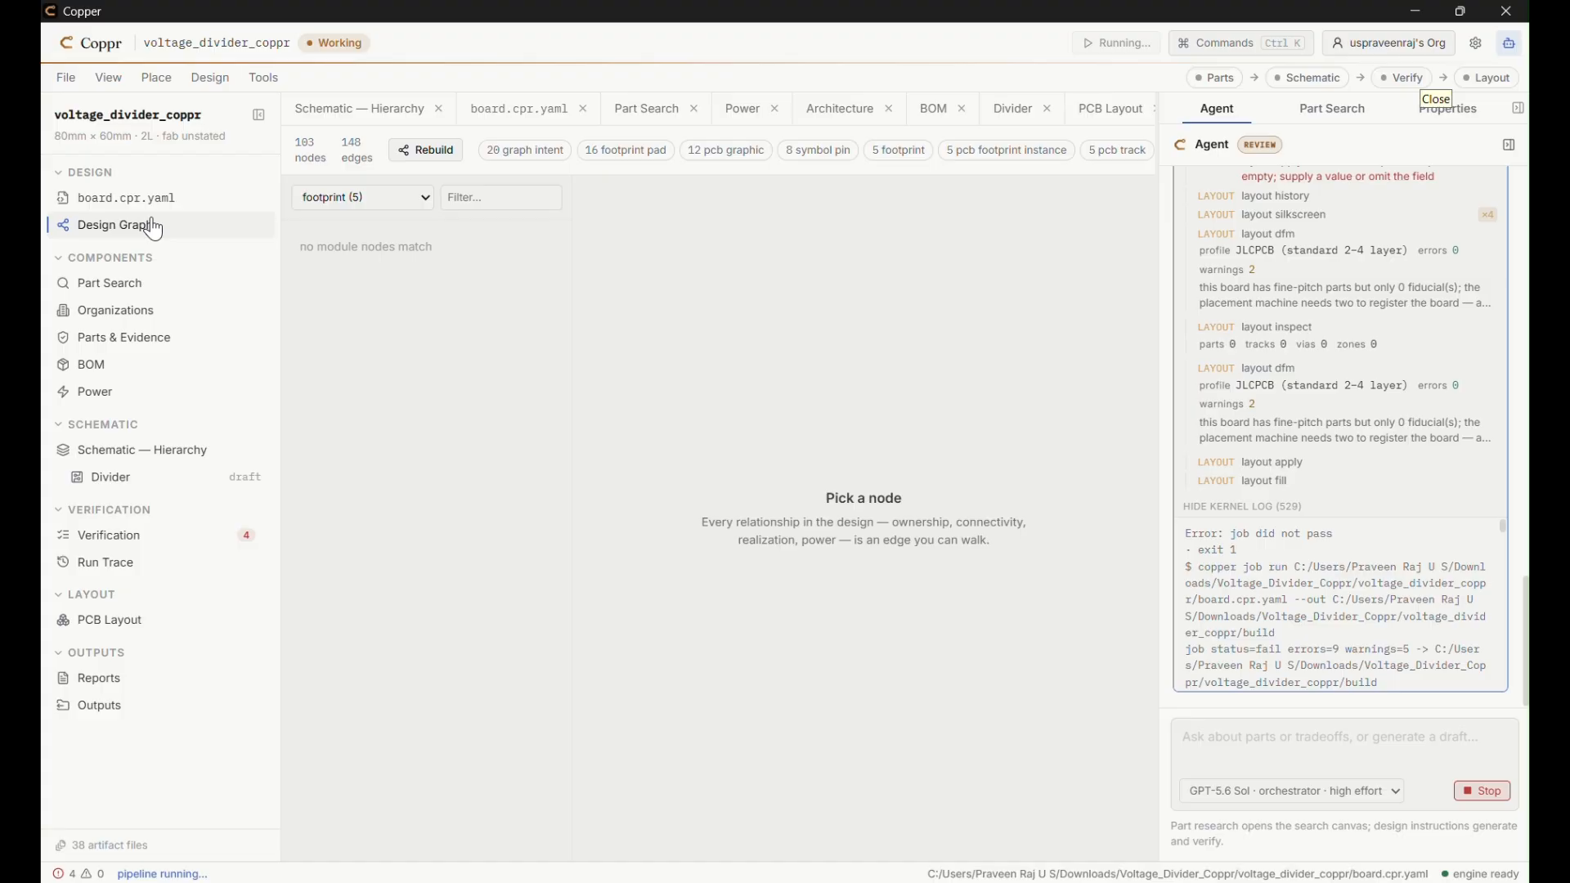
click(416, 212)
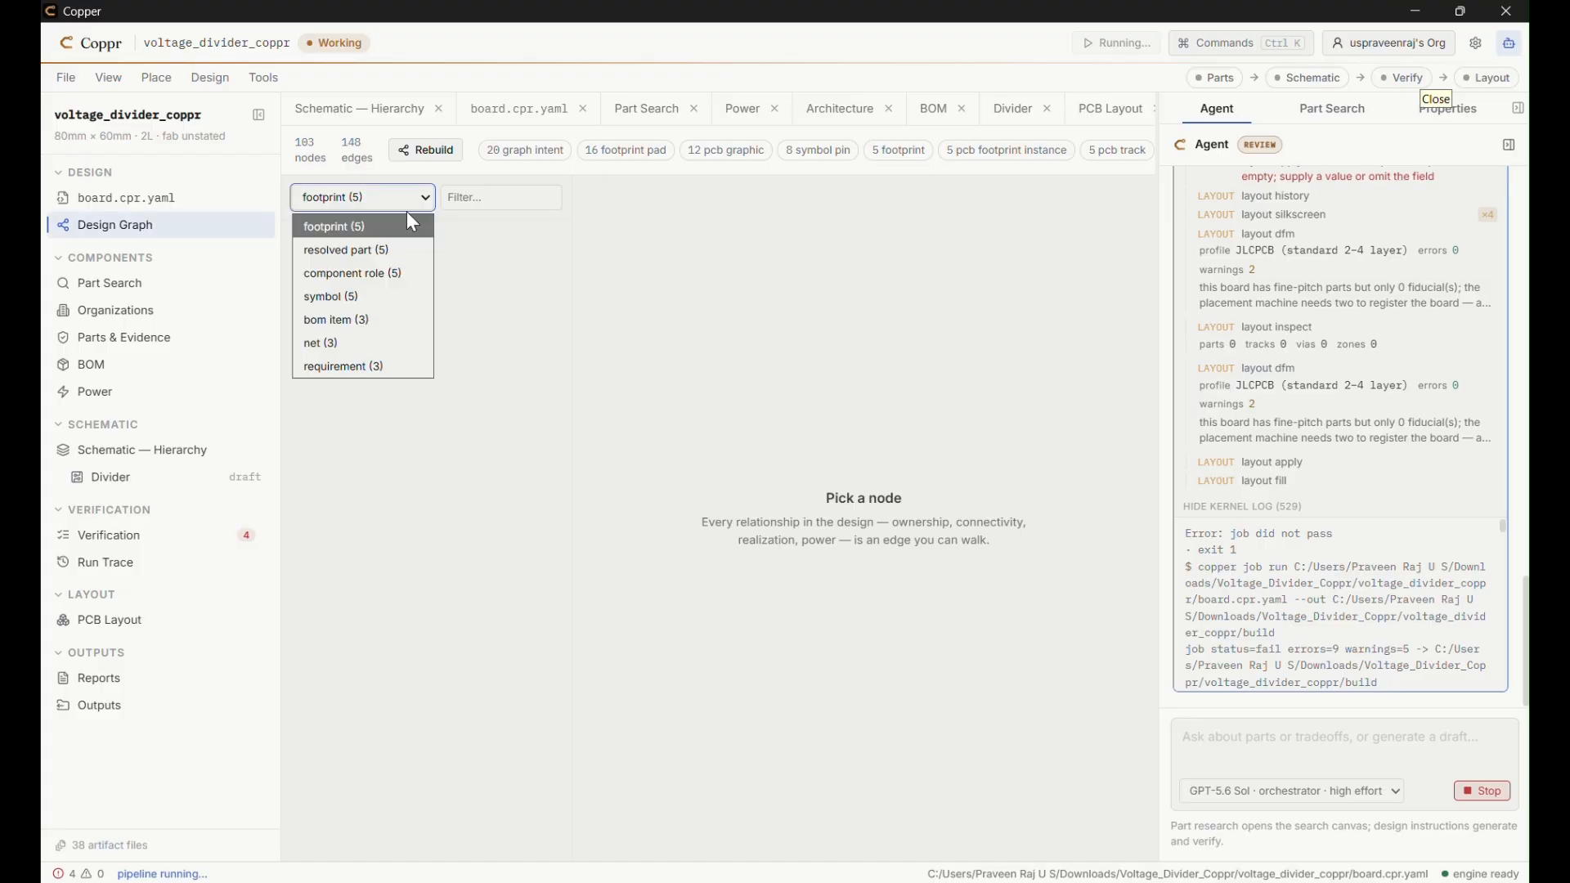
click(381, 344)
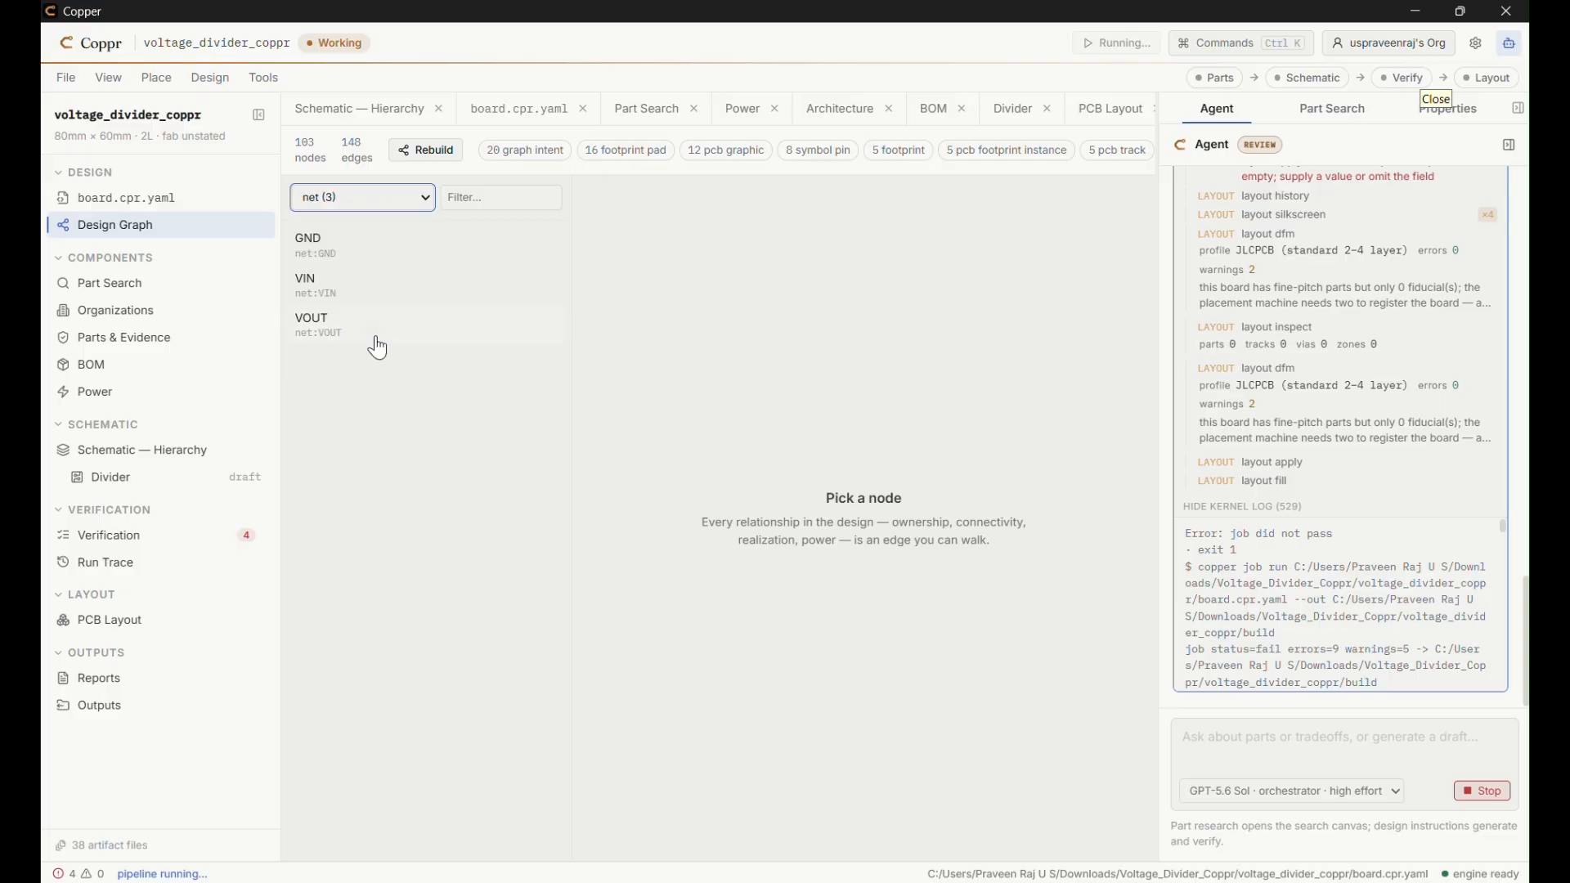
click(343, 245)
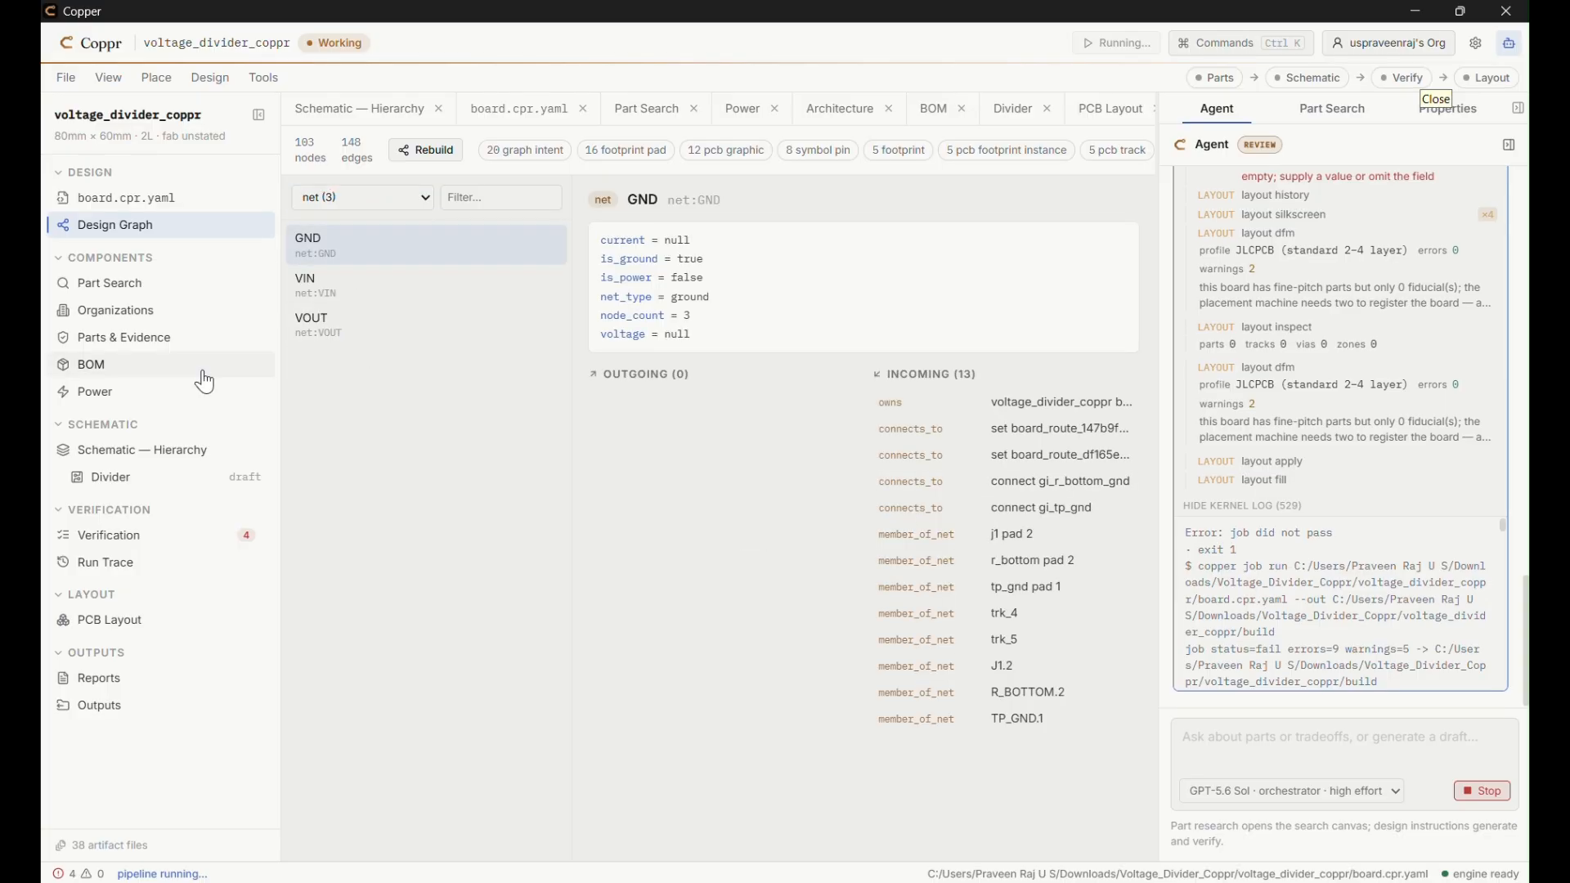
Step: Examine the BOM's design roles and draft placements, with a brief look at Parts & Evidence
click(114, 365)
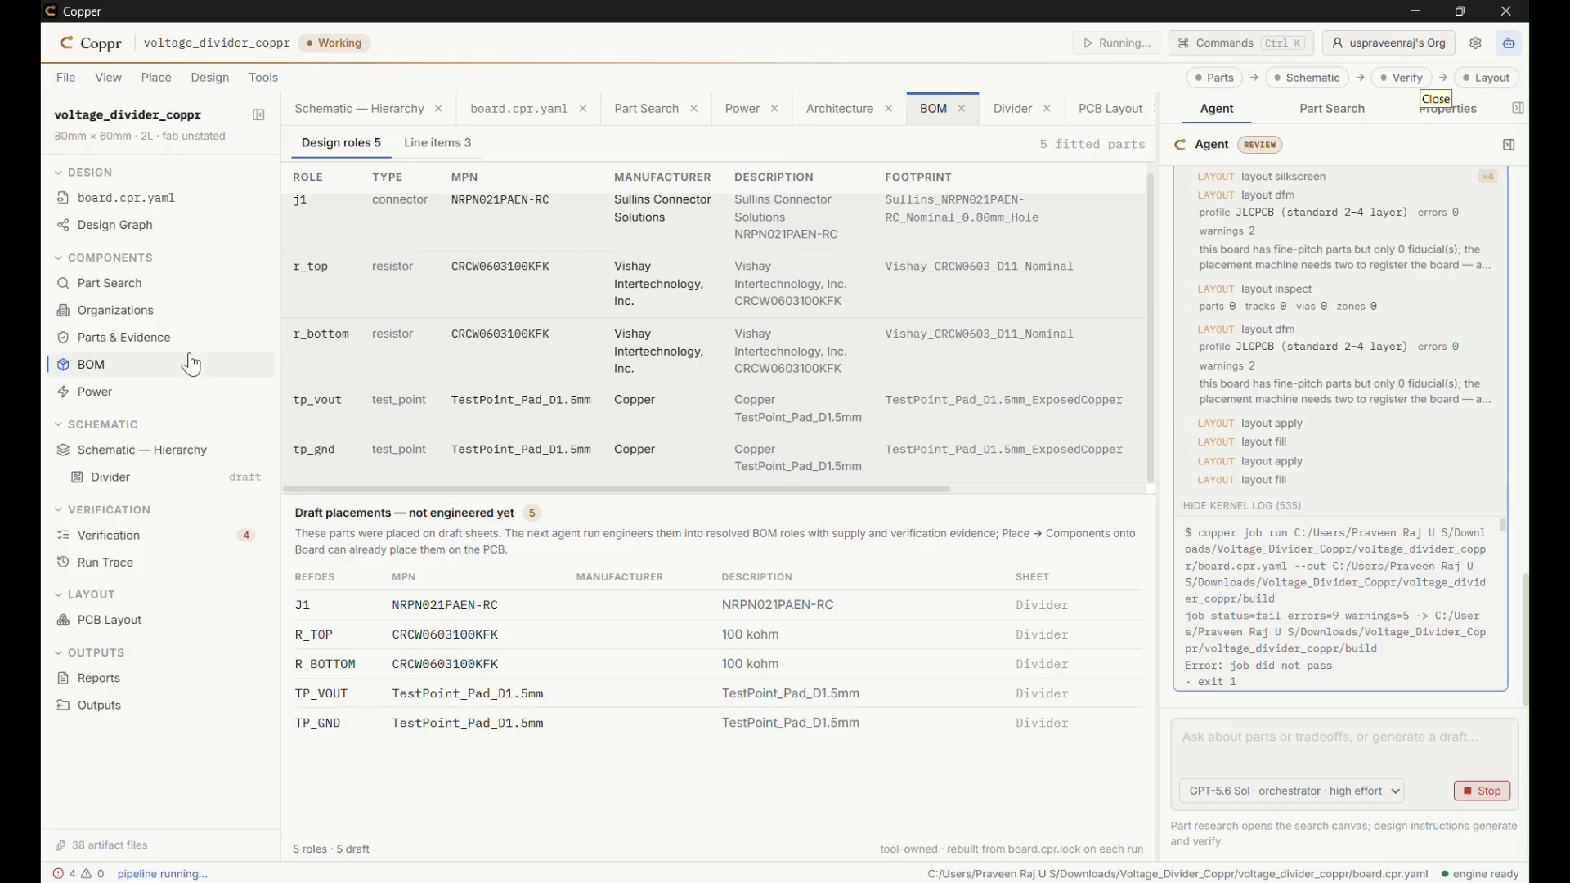
click(165, 344)
click(150, 370)
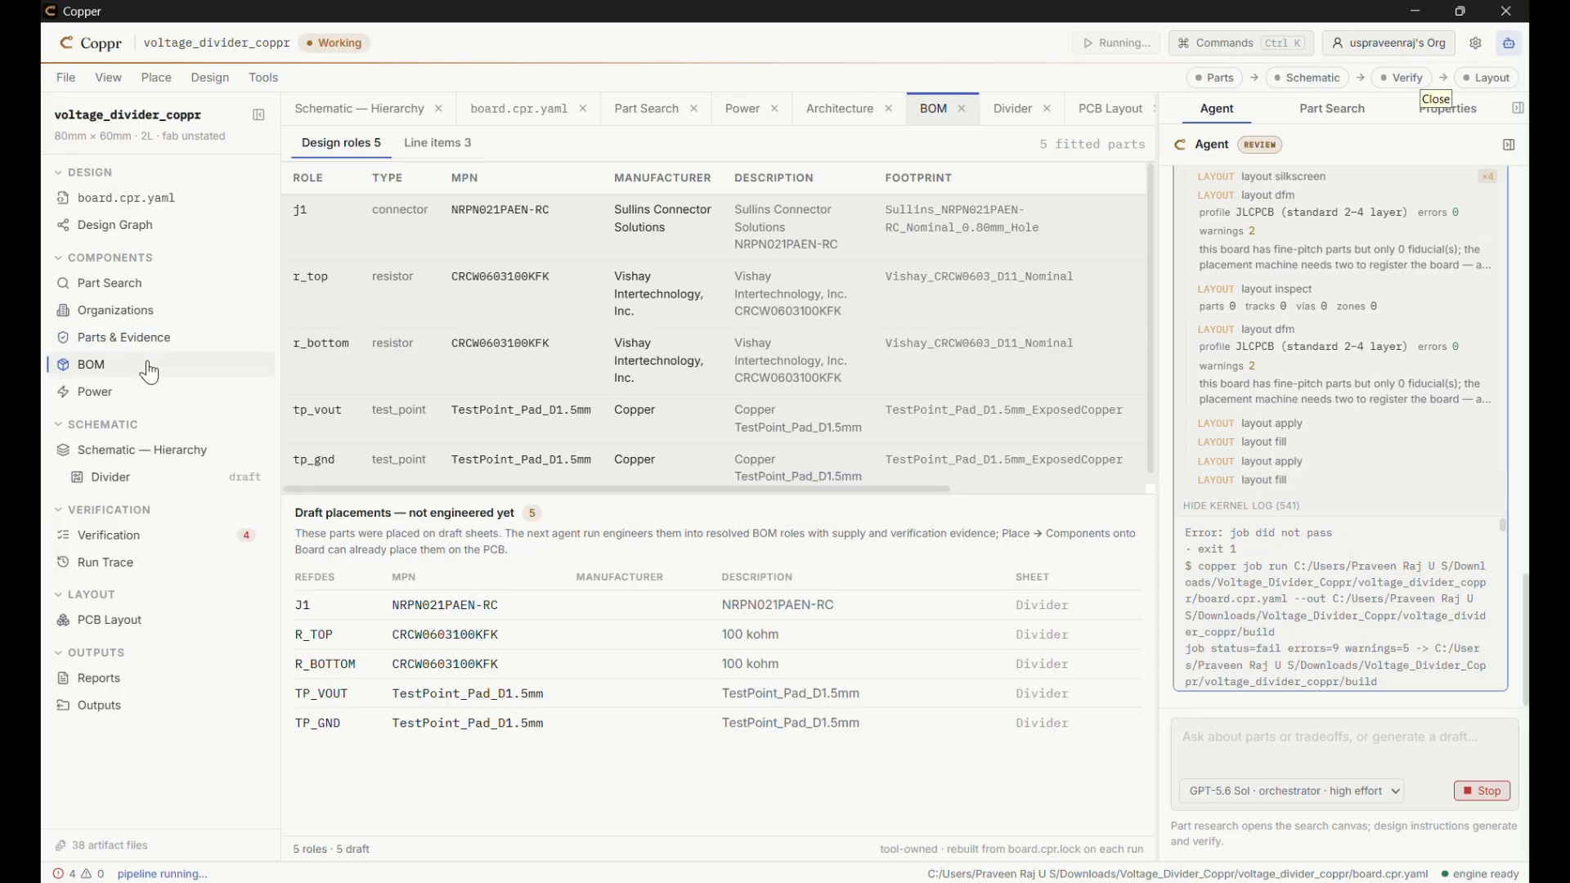